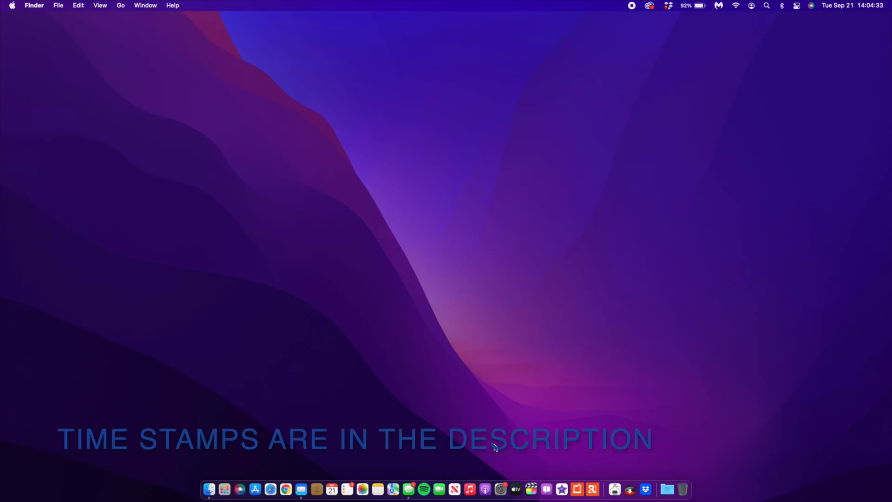
- Launch System Preferences from the Dock and move its window into view
{"action": "left_click", "coordinate": [498, 481]}
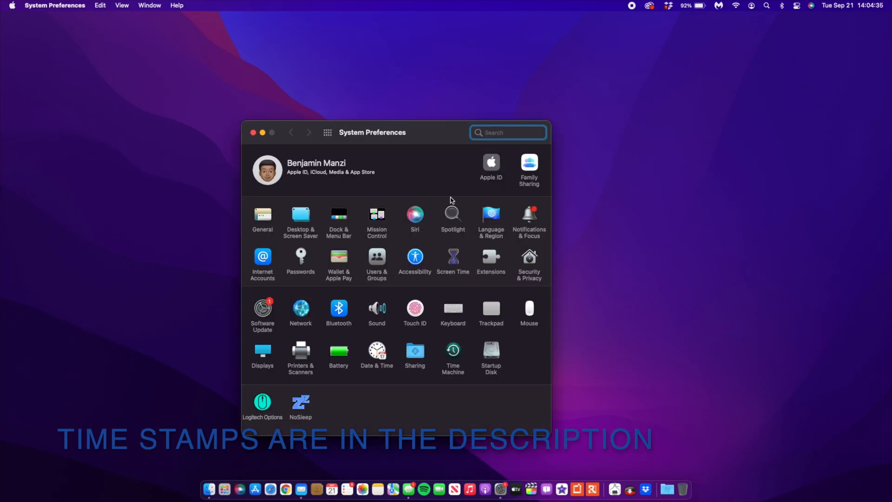
{"action": "left_click_drag", "start_coordinate": [438, 135], "coordinate": [471, 116]}
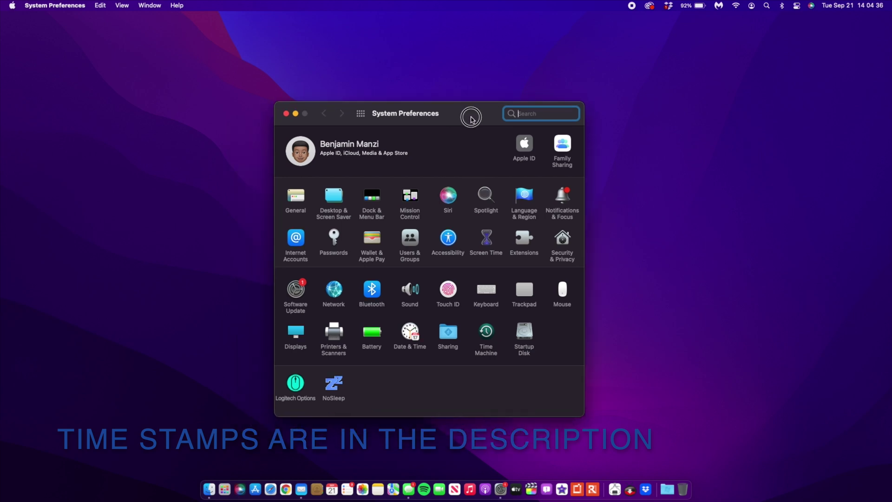
- Go to the Software Update pane listing macOS Monterey 12 Beta 7
{"action": "left_click", "coordinate": [297, 291]}
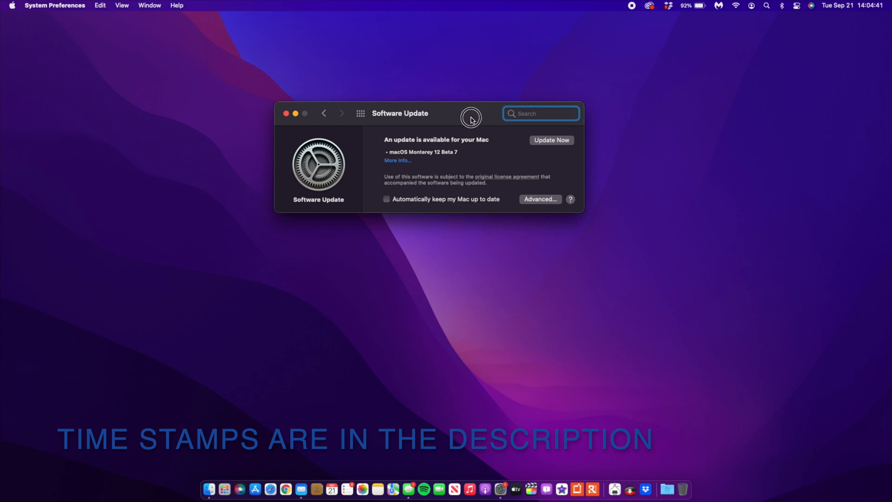
{"action": "left_click_drag", "start_coordinate": [470, 114], "coordinate": [461, 126]}
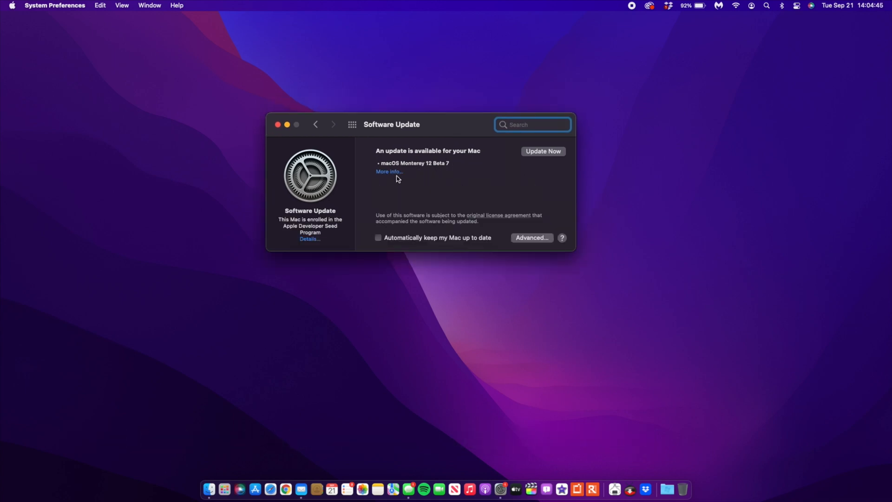
- Check the beta seed enrollment, keep beta updates, and show the Beta 7 update details
{"action": "left_click", "coordinate": [310, 240]}
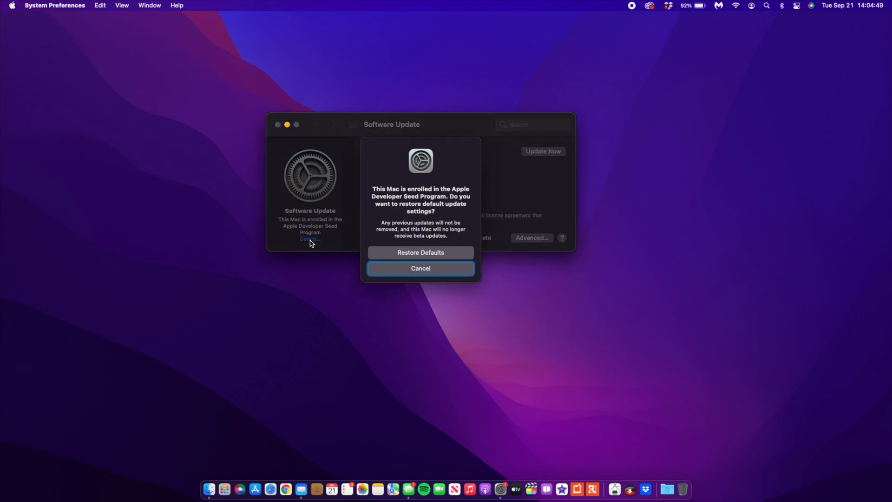
{"action": "left_click", "coordinate": [390, 272]}
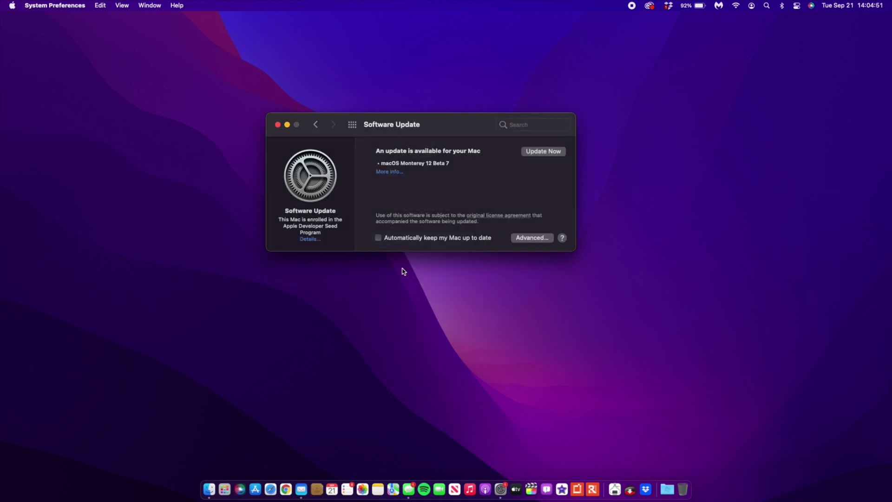
{"action": "left_click", "coordinate": [388, 172]}
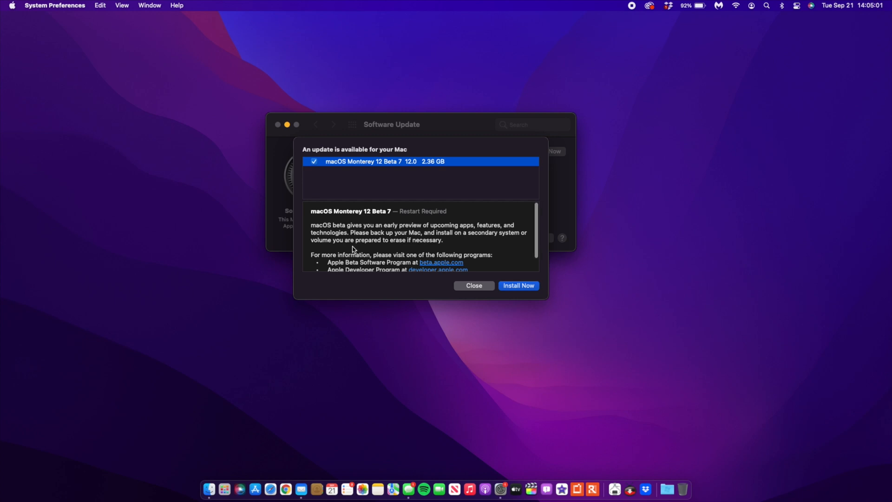
{"action": "scroll", "coordinate": [353, 249], "scroll_direction": "down", "scroll_amount": 2}
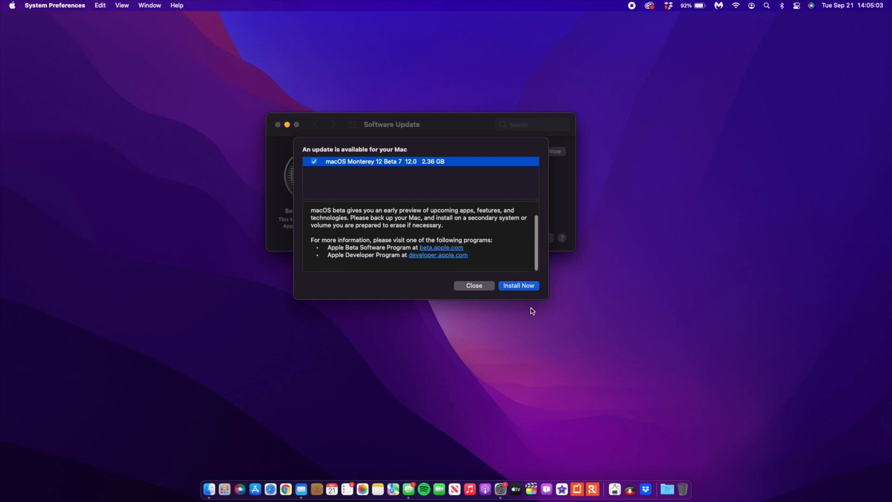
- Start the Monterey 12 Beta 7 install and agree to the license to begin downloading
{"action": "left_click", "coordinate": [527, 288]}
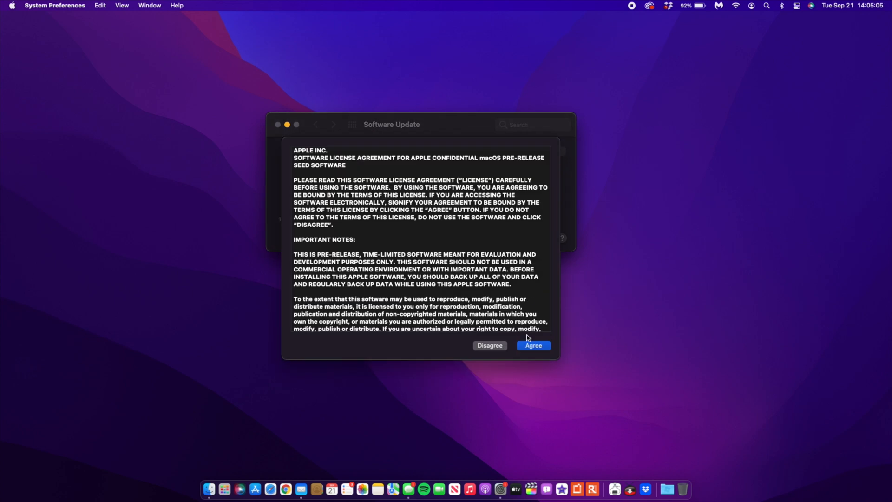
{"action": "left_click", "coordinate": [534, 347]}
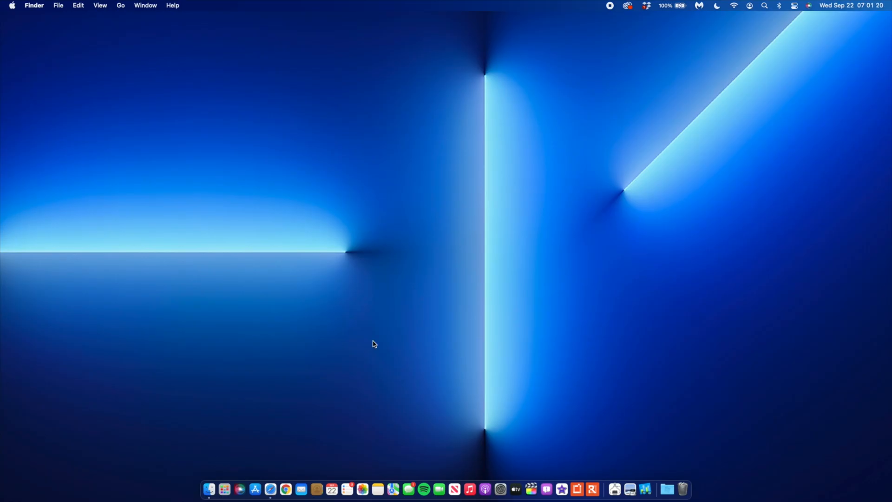
- Browse the Apple Developer beta downloads page, then hide Safari to show the desktop
{"action": "left_click", "coordinate": [270, 480]}
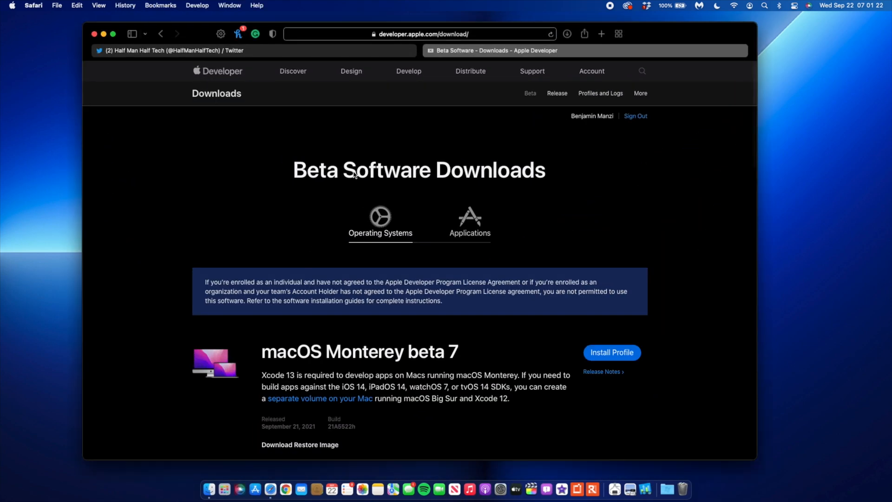
{"action": "scroll", "coordinate": [355, 174], "scroll_direction": "down", "scroll_amount": 5}
{"action": "scroll", "coordinate": [354, 173], "scroll_direction": "up", "scroll_amount": 5}
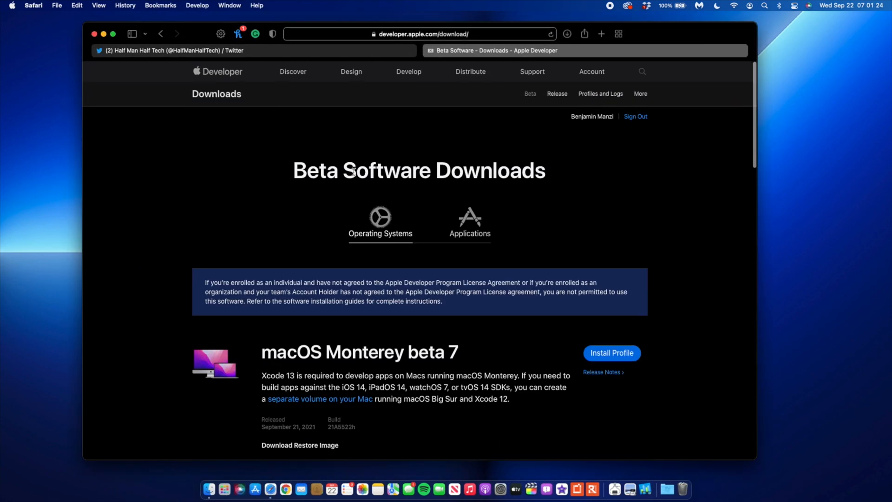
{"action": "scroll", "coordinate": [353, 171], "scroll_direction": "down", "scroll_amount": 5}
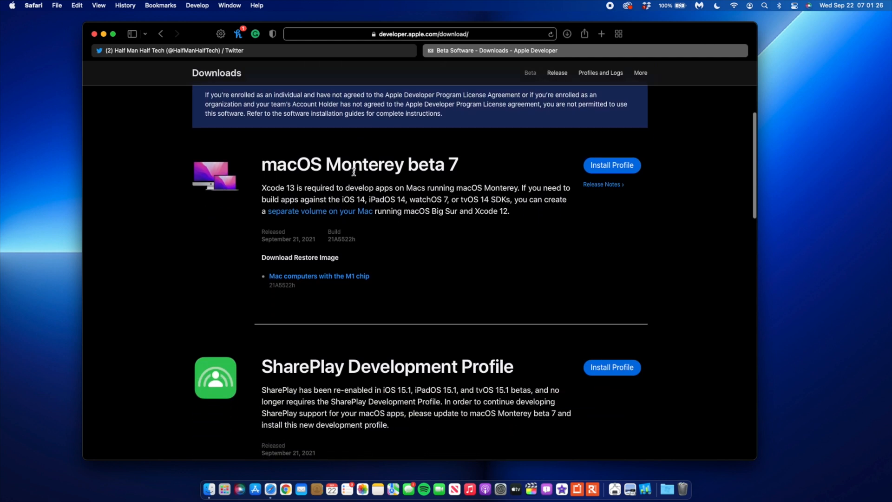
{"action": "scroll", "coordinate": [354, 171], "scroll_direction": "down", "scroll_amount": 1}
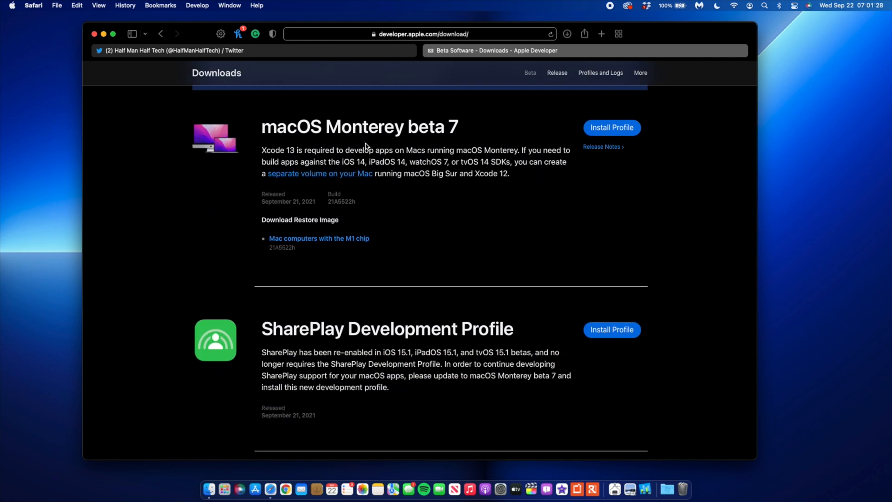
{"action": "scroll", "coordinate": [410, 147], "scroll_direction": "down", "scroll_amount": 2}
{"action": "scroll", "coordinate": [411, 148], "scroll_direction": "down", "scroll_amount": 4}
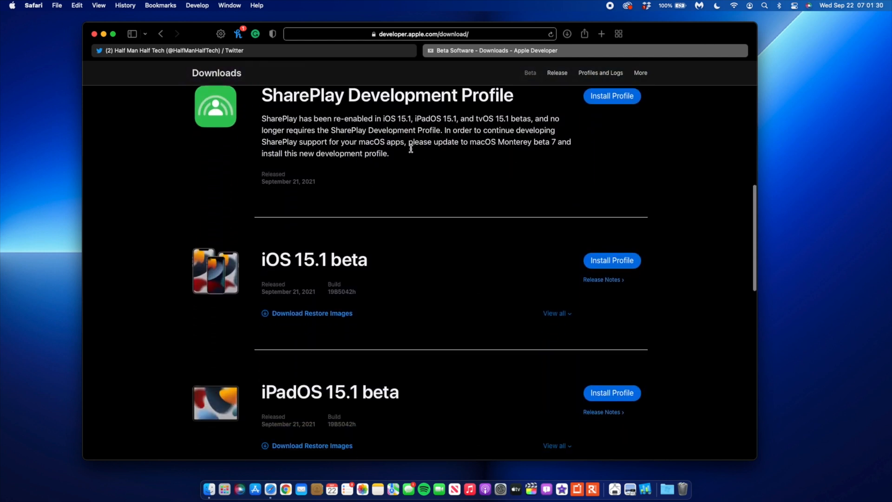
{"action": "scroll", "coordinate": [411, 149], "scroll_direction": "up", "scroll_amount": 1}
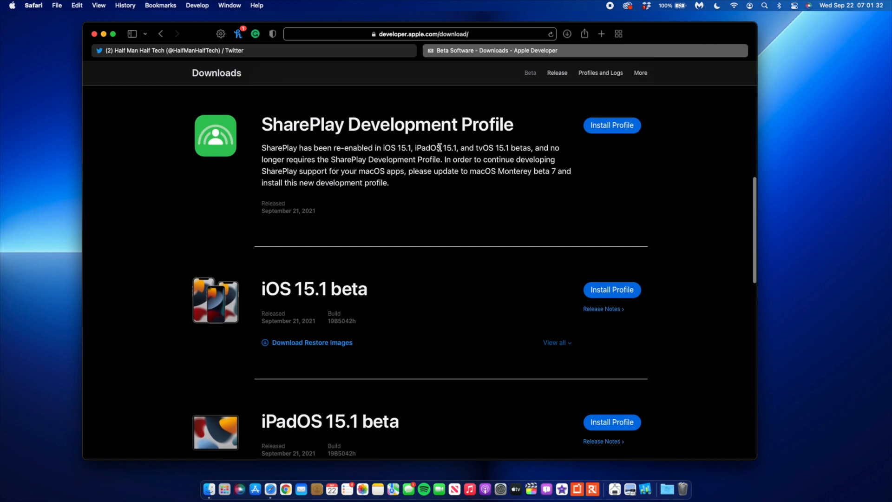
{"action": "scroll", "coordinate": [440, 147], "scroll_direction": "down", "scroll_amount": 5}
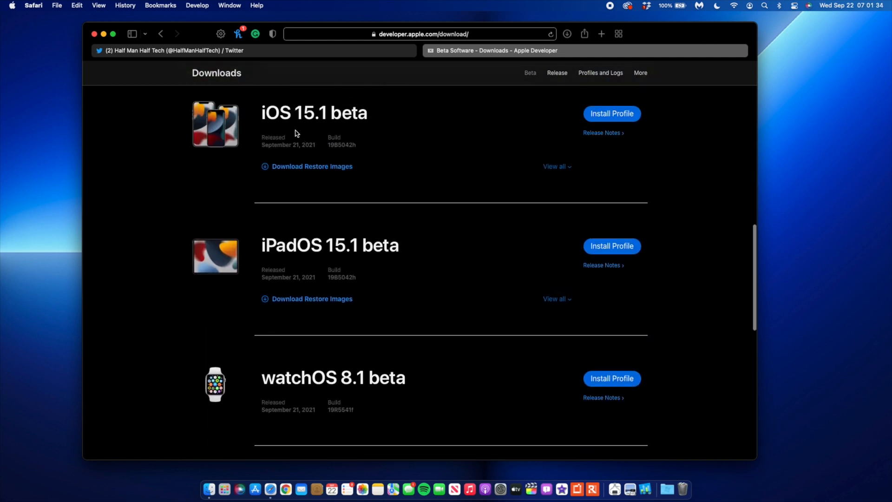
{"action": "scroll", "coordinate": [295, 133], "scroll_direction": "down", "scroll_amount": 1}
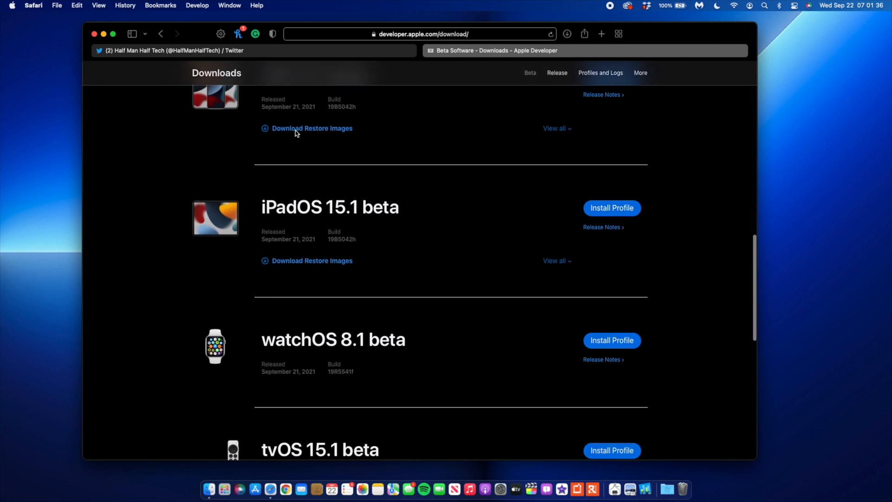
{"action": "scroll", "coordinate": [315, 208], "scroll_direction": "down", "scroll_amount": 1}
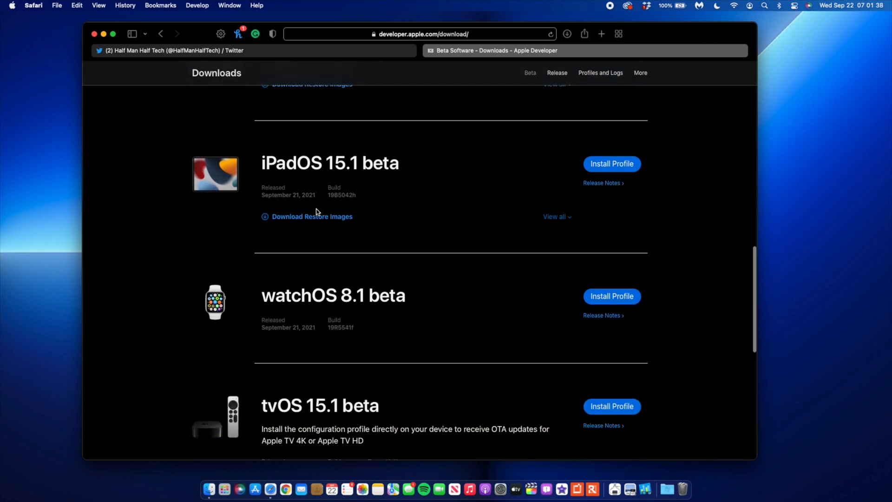
{"action": "scroll", "coordinate": [316, 211], "scroll_direction": "down", "scroll_amount": 3}
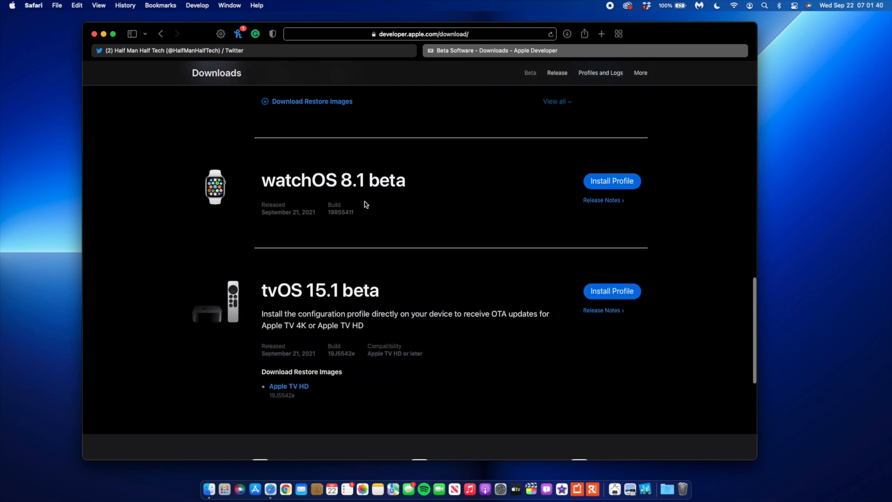
{"action": "scroll", "coordinate": [364, 203], "scroll_direction": "down", "scroll_amount": 3}
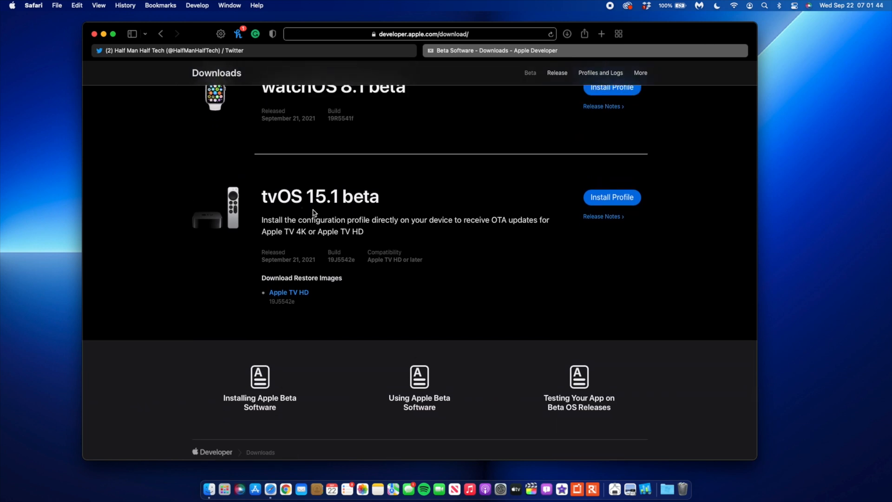
{"action": "scroll", "coordinate": [327, 218], "scroll_direction": "down", "scroll_amount": 5}
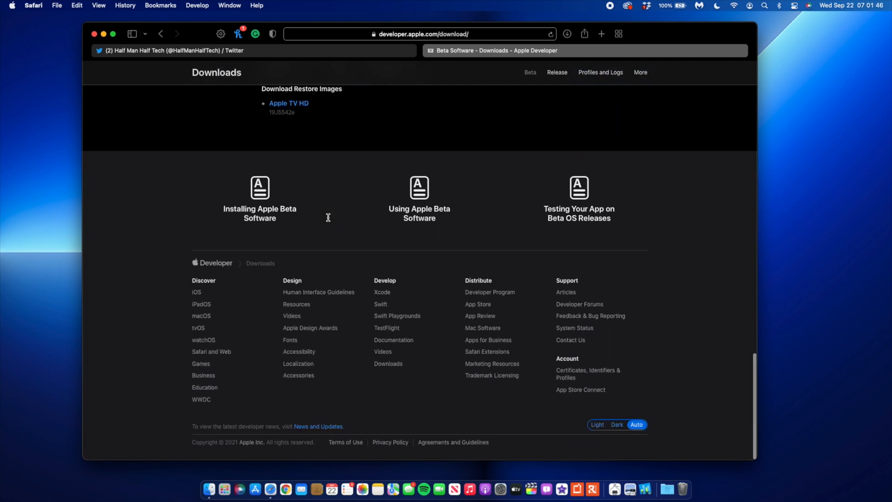
{"action": "scroll", "coordinate": [327, 218], "scroll_direction": "up", "scroll_amount": 3}
{"action": "scroll", "coordinate": [328, 218], "scroll_direction": "up", "scroll_amount": 3}
{"action": "scroll", "coordinate": [328, 217], "scroll_direction": "up", "scroll_amount": 5}
{"action": "scroll", "coordinate": [327, 219], "scroll_direction": "up", "scroll_amount": 3}
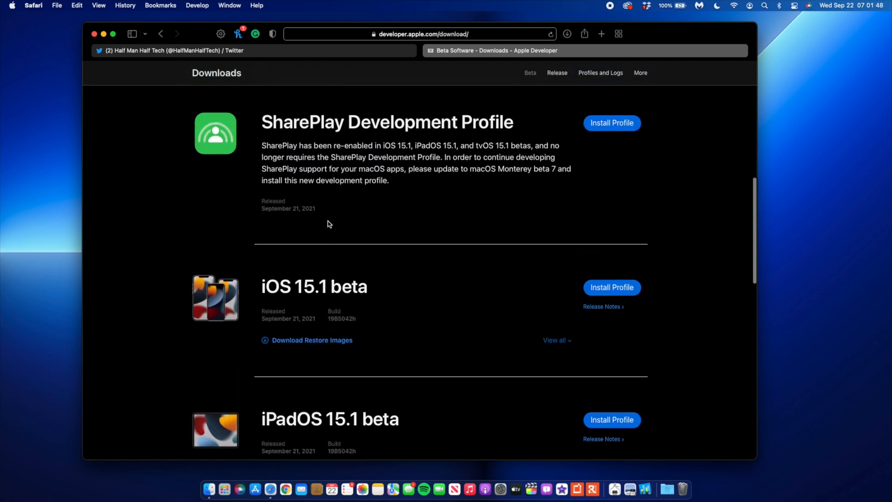
{"action": "scroll", "coordinate": [329, 223], "scroll_direction": "up", "scroll_amount": 1}
{"action": "scroll", "coordinate": [329, 224], "scroll_direction": "down", "scroll_amount": 2}
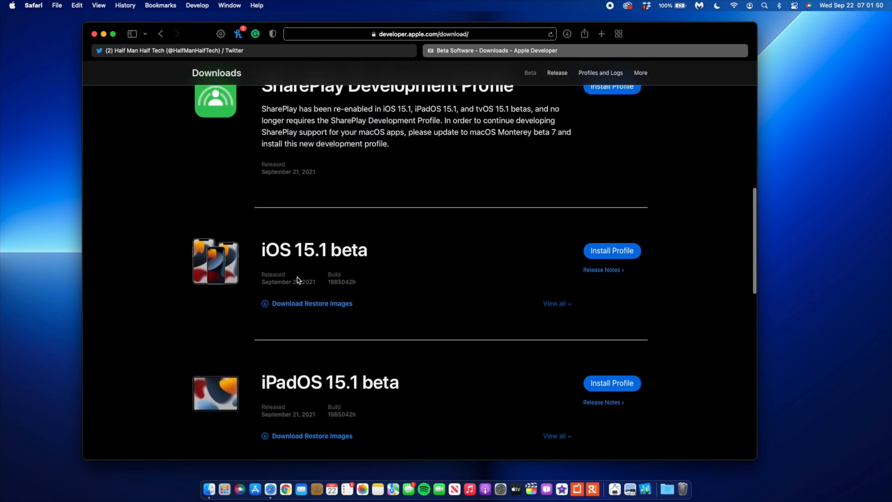
{"action": "scroll", "coordinate": [297, 280], "scroll_direction": "down", "scroll_amount": 3}
{"action": "scroll", "coordinate": [297, 280], "scroll_direction": "down", "scroll_amount": 2}
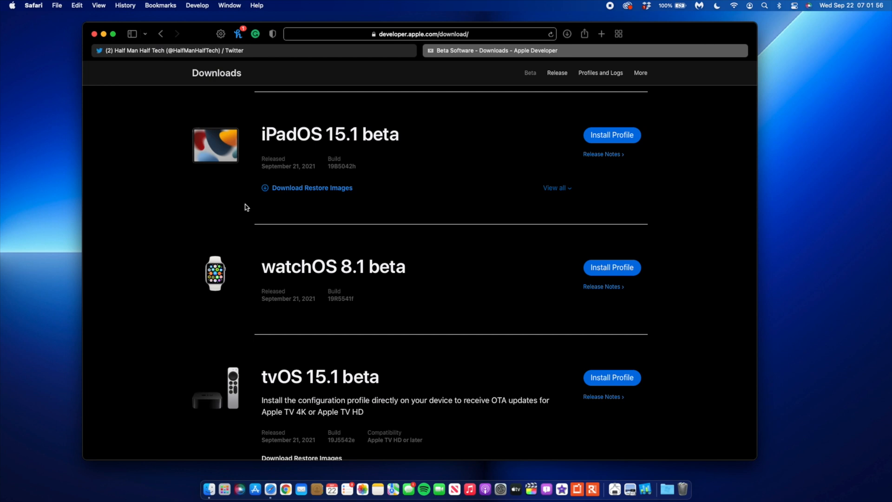
{"action": "scroll", "coordinate": [245, 208], "scroll_direction": "down", "scroll_amount": 3}
{"action": "scroll", "coordinate": [246, 207], "scroll_direction": "up", "scroll_amount": 2}
{"action": "scroll", "coordinate": [246, 208], "scroll_direction": "up", "scroll_amount": 2}
{"action": "scroll", "coordinate": [246, 207], "scroll_direction": "up", "scroll_amount": 2}
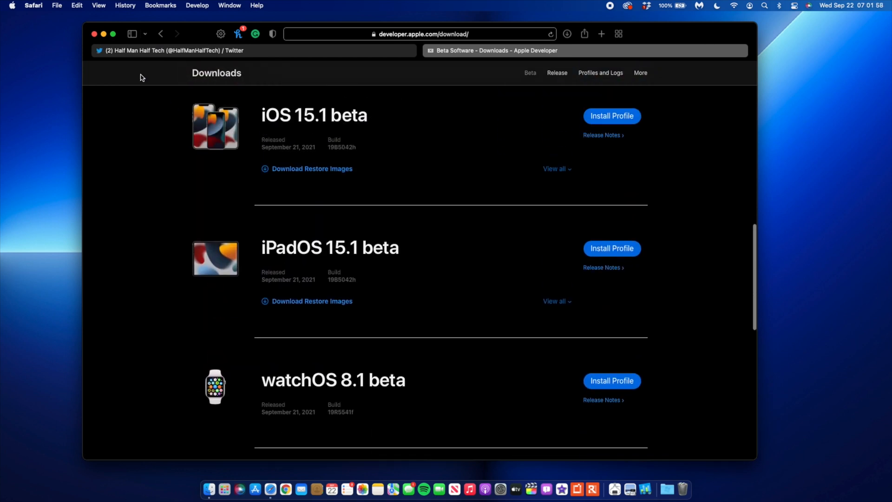
{"action": "left_click", "coordinate": [103, 33]}
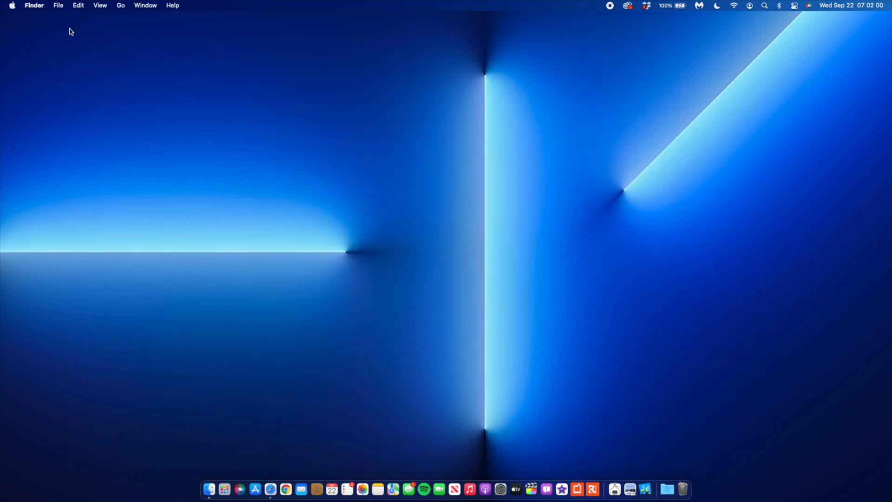
- Confirm Monterey 12.0 Beta build 21A5522h in About This Mac and show the Storage summary
{"action": "left_click", "coordinate": [14, 6]}
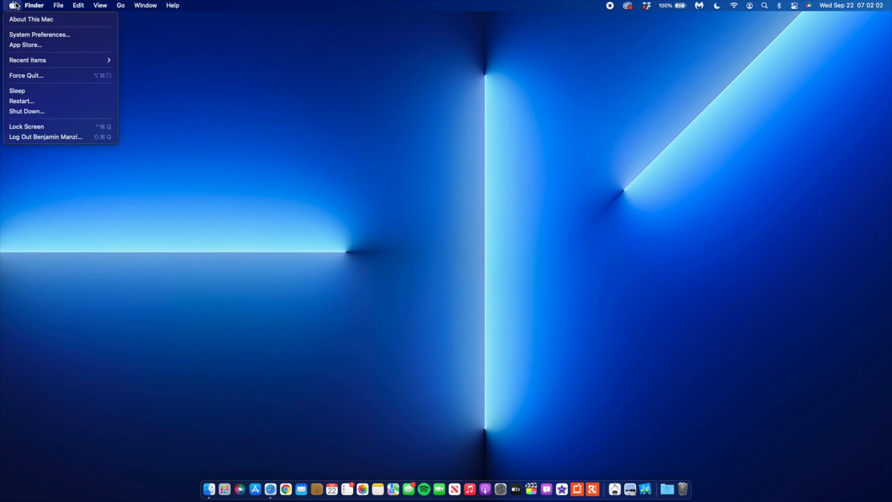
{"action": "left_click", "coordinate": [214, 105]}
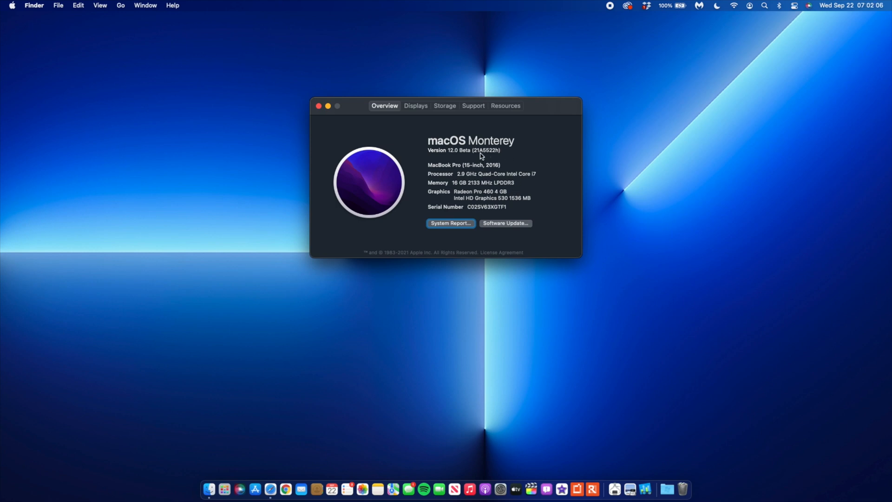
{"action": "left_click_drag", "start_coordinate": [477, 149], "coordinate": [531, 155]}
{"action": "left_click", "coordinate": [445, 105]}
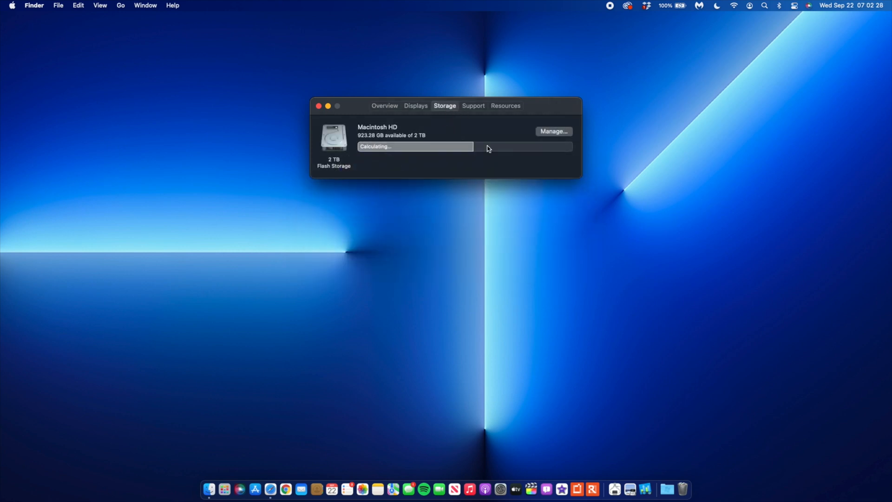
- View the storage management recommendations, then close them and About This Mac
{"action": "left_click", "coordinate": [554, 131]}
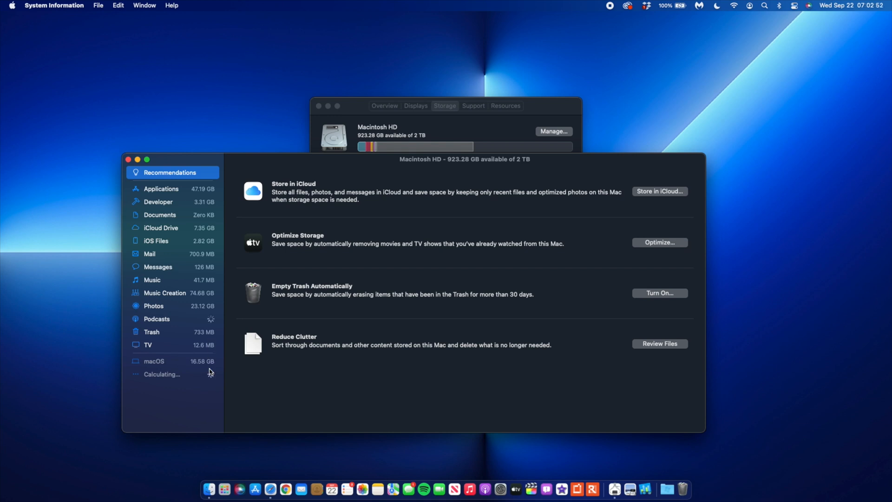
{"action": "left_click", "coordinate": [128, 159]}
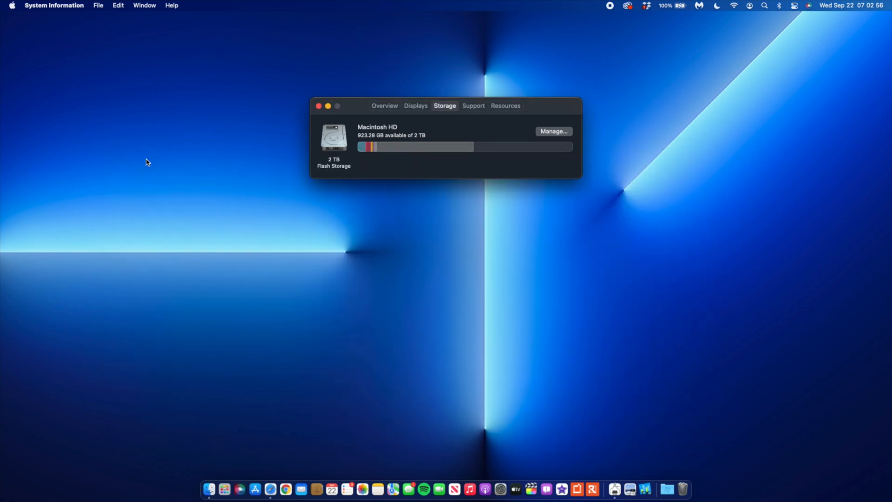
{"action": "left_click", "coordinate": [319, 106]}
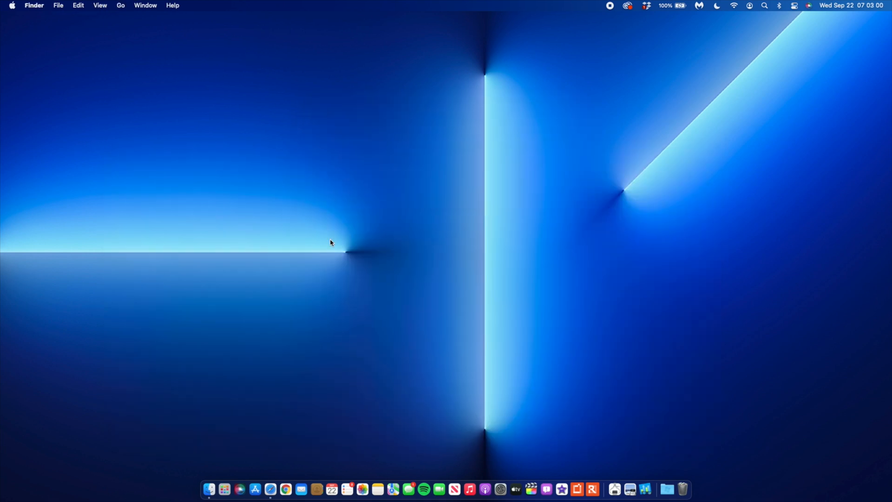
- Bring Safari back, switch to the Twitter profile, and play the Beta 7 video muted
{"action": "left_click", "coordinate": [271, 484]}
{"action": "scroll", "coordinate": [315, 301], "scroll_direction": "up", "scroll_amount": 5}
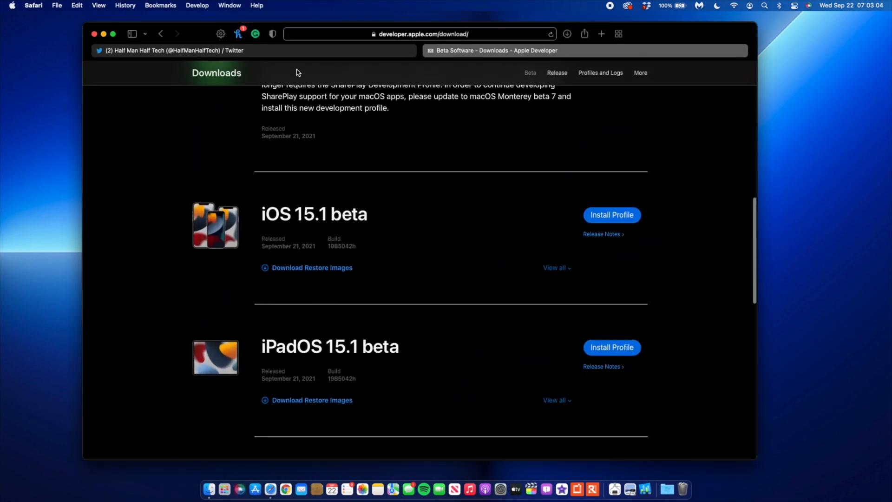
{"action": "left_click", "coordinate": [298, 51]}
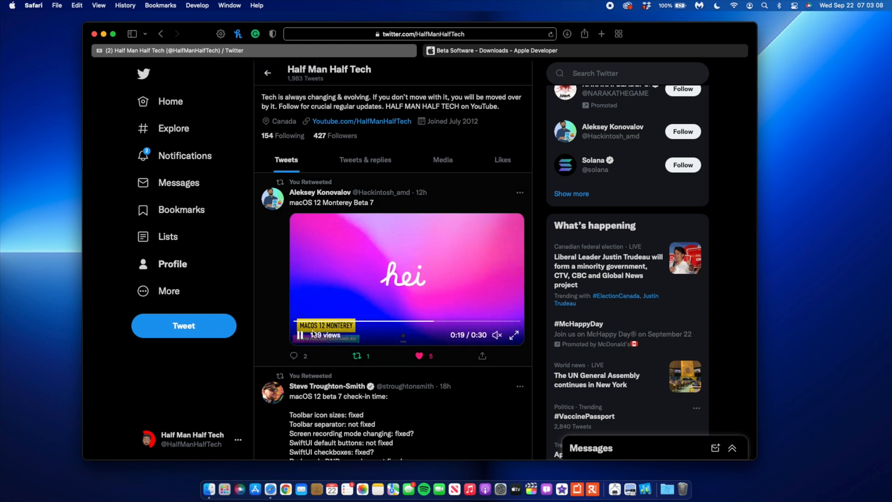
{"action": "left_click", "coordinate": [434, 322]}
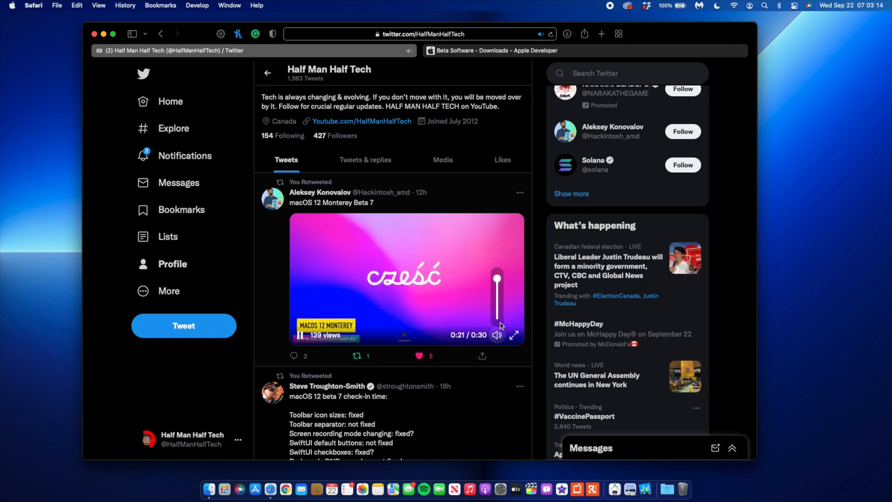
{"action": "left_click", "coordinate": [499, 342]}
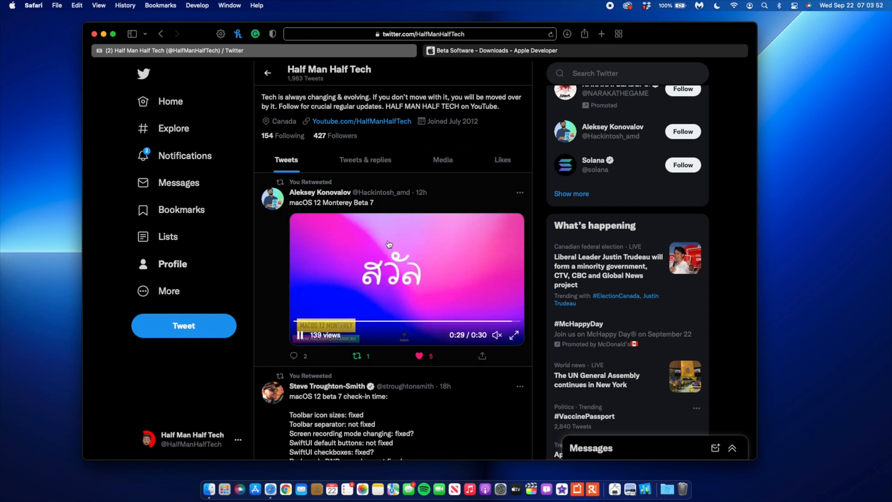
- Return to the Apple Developer tab for the Beta 7 release notes, then quit Safari
{"action": "left_click", "coordinate": [488, 52]}
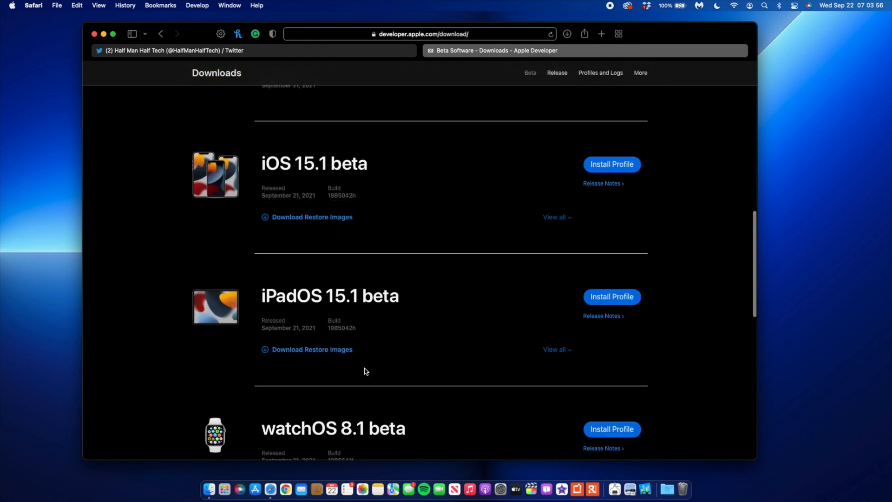
{"action": "scroll", "coordinate": [364, 372], "scroll_direction": "up", "scroll_amount": 8}
{"action": "scroll", "coordinate": [365, 370], "scroll_direction": "up", "scroll_amount": 3}
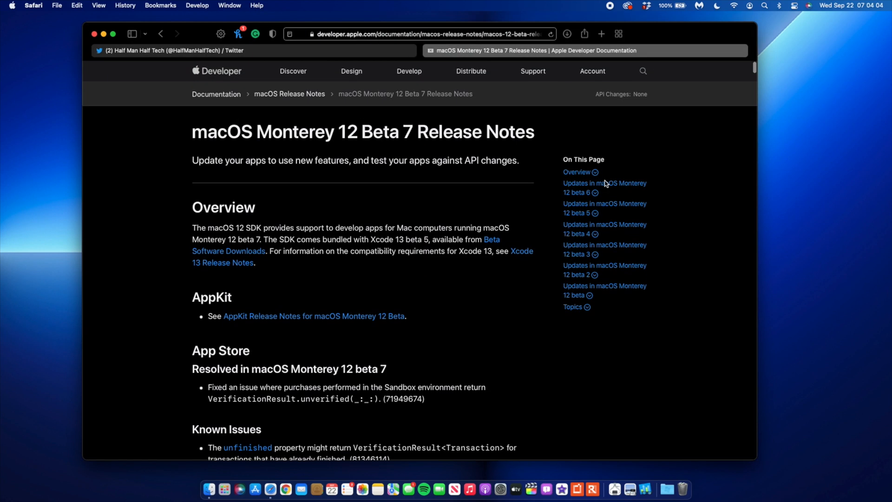
{"action": "scroll", "coordinate": [392, 333], "scroll_direction": "down", "scroll_amount": 2}
{"action": "scroll", "coordinate": [392, 333], "scroll_direction": "down", "scroll_amount": 3}
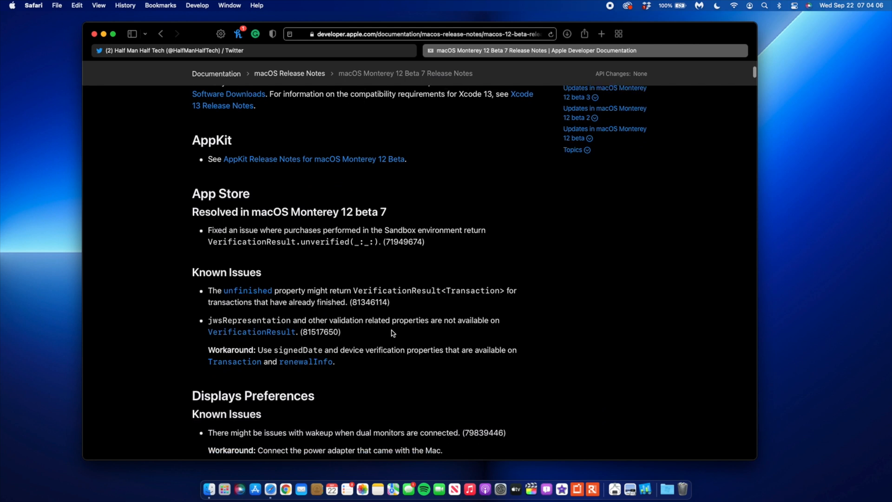
{"action": "scroll", "coordinate": [392, 333], "scroll_direction": "down", "scroll_amount": 3}
{"action": "scroll", "coordinate": [392, 333], "scroll_direction": "down", "scroll_amount": 5}
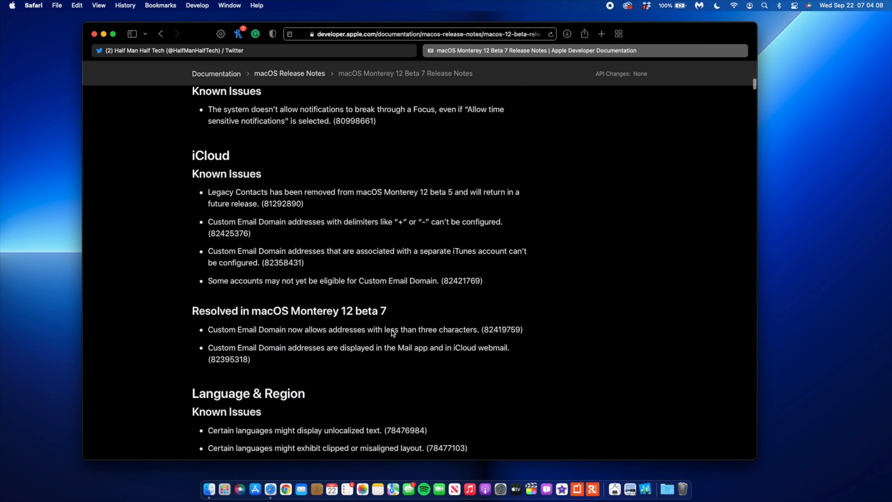
{"action": "scroll", "coordinate": [391, 333], "scroll_direction": "down", "scroll_amount": 3}
{"action": "scroll", "coordinate": [392, 333], "scroll_direction": "up", "scroll_amount": 10}
{"action": "scroll", "coordinate": [392, 333], "scroll_direction": "up", "scroll_amount": 2}
{"action": "scroll", "coordinate": [392, 333], "scroll_direction": "up", "scroll_amount": 1}
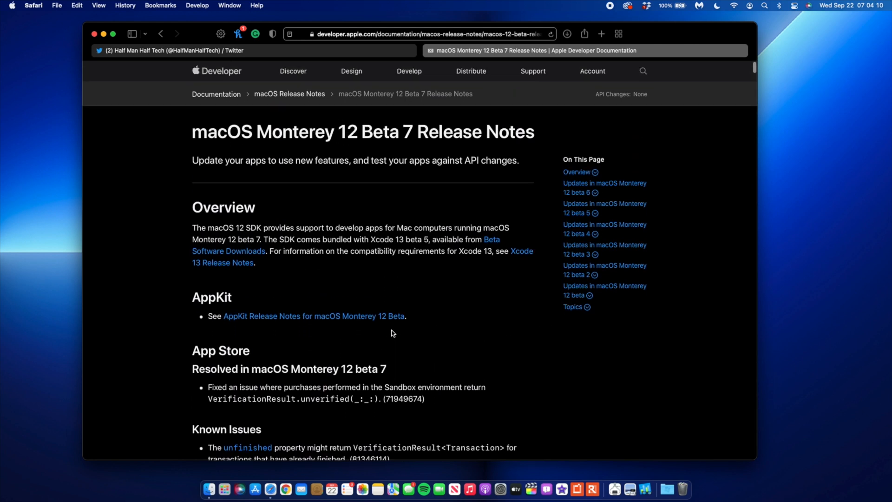
{"action": "scroll", "coordinate": [391, 333], "scroll_direction": "down", "scroll_amount": 3}
{"action": "scroll", "coordinate": [392, 333], "scroll_direction": "down", "scroll_amount": 2}
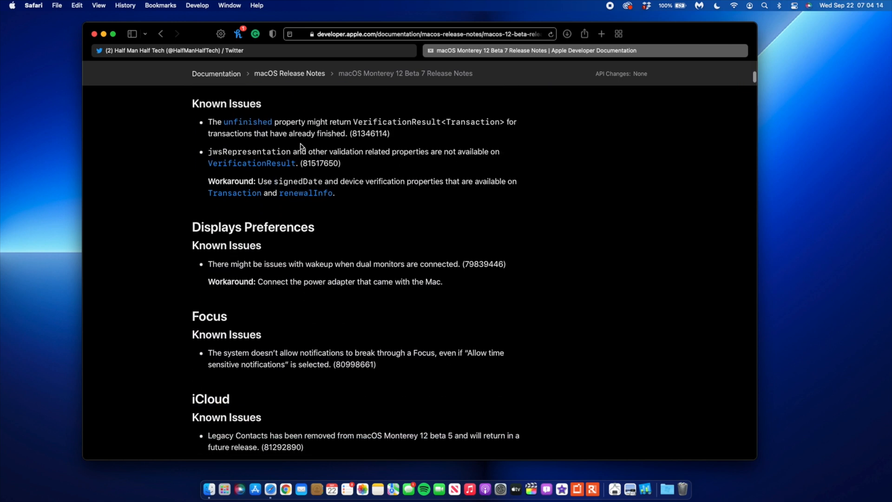
{"action": "scroll", "coordinate": [301, 146], "scroll_direction": "down", "scroll_amount": 5}
{"action": "scroll", "coordinate": [301, 146], "scroll_direction": "down", "scroll_amount": 3}
{"action": "scroll", "coordinate": [300, 147], "scroll_direction": "down", "scroll_amount": 1}
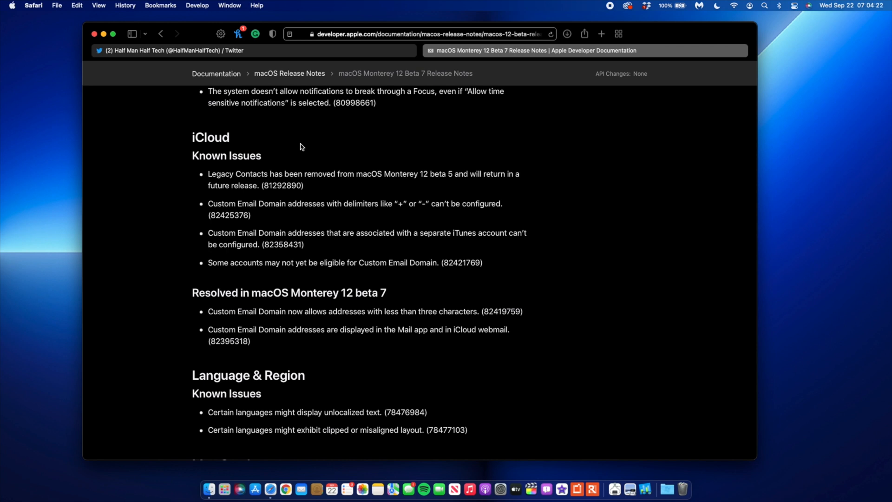
{"action": "scroll", "coordinate": [300, 147], "scroll_direction": "down", "scroll_amount": 2}
{"action": "scroll", "coordinate": [300, 146], "scroll_direction": "down", "scroll_amount": 2}
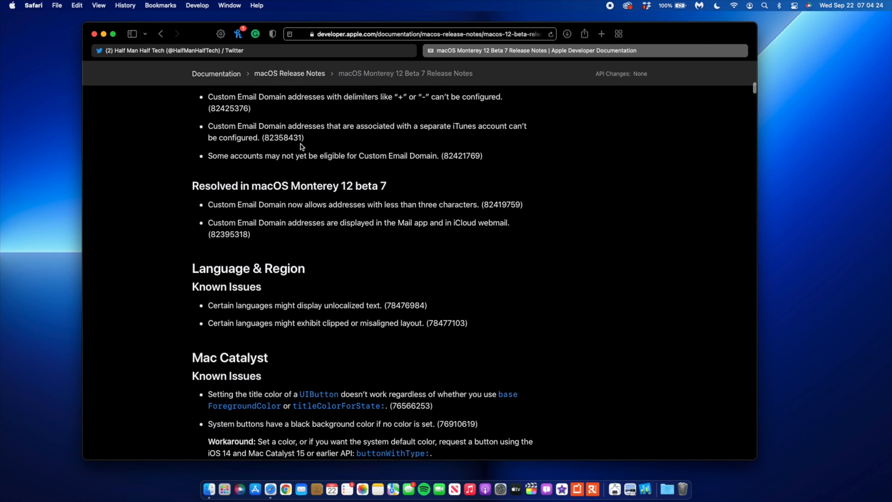
{"action": "scroll", "coordinate": [301, 146], "scroll_direction": "down", "scroll_amount": 2}
{"action": "scroll", "coordinate": [301, 147], "scroll_direction": "down", "scroll_amount": 5}
{"action": "scroll", "coordinate": [300, 146], "scroll_direction": "up", "scroll_amount": 2}
{"action": "scroll", "coordinate": [302, 146], "scroll_direction": "up", "scroll_amount": 15}
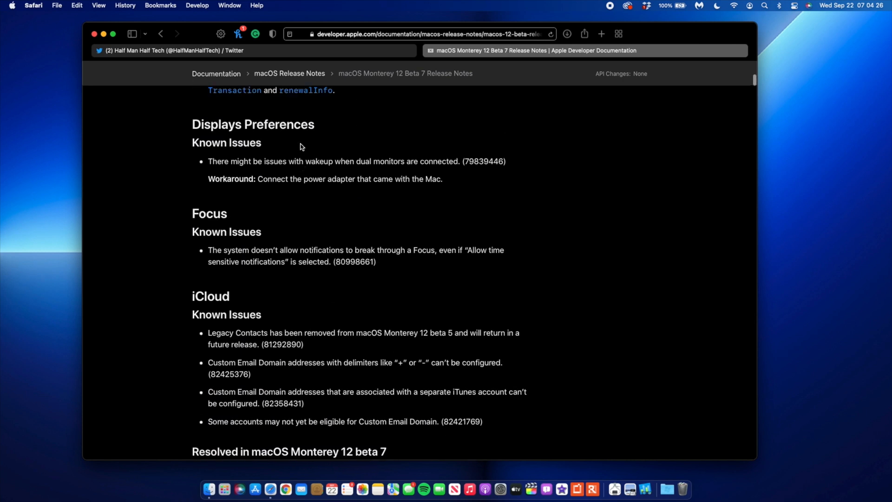
{"action": "scroll", "coordinate": [300, 147], "scroll_direction": "up", "scroll_amount": 1}
{"action": "scroll", "coordinate": [300, 146], "scroll_direction": "up", "scroll_amount": 5}
{"action": "scroll", "coordinate": [300, 146], "scroll_direction": "up", "scroll_amount": 5}
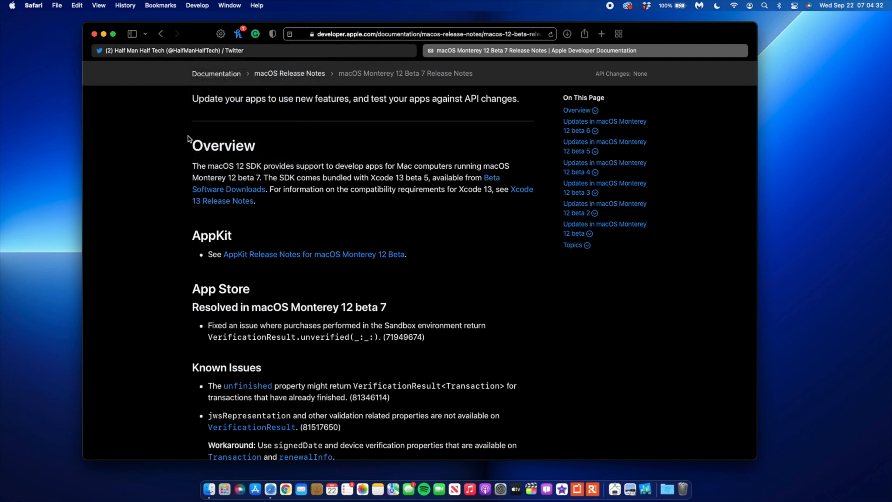
{"action": "key", "text": "super+q"}
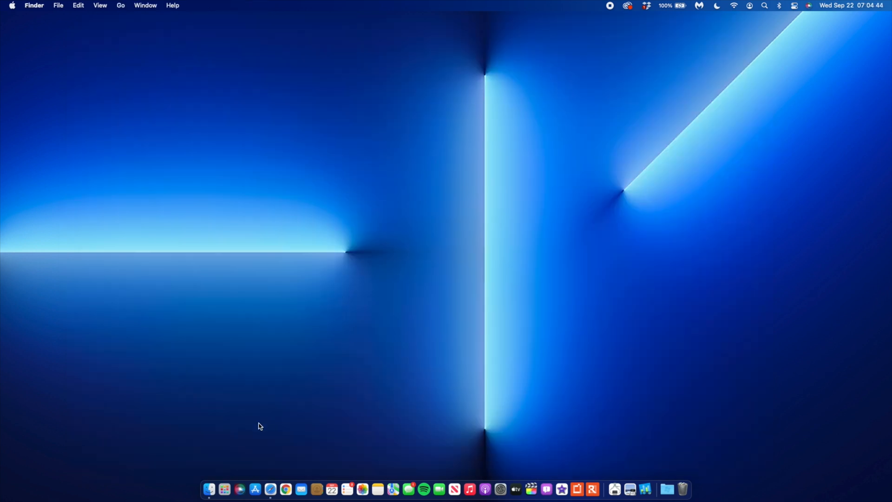
- Launch System Preferences and check the Bluetooth device list from the menu bar
{"action": "left_click", "coordinate": [505, 491]}
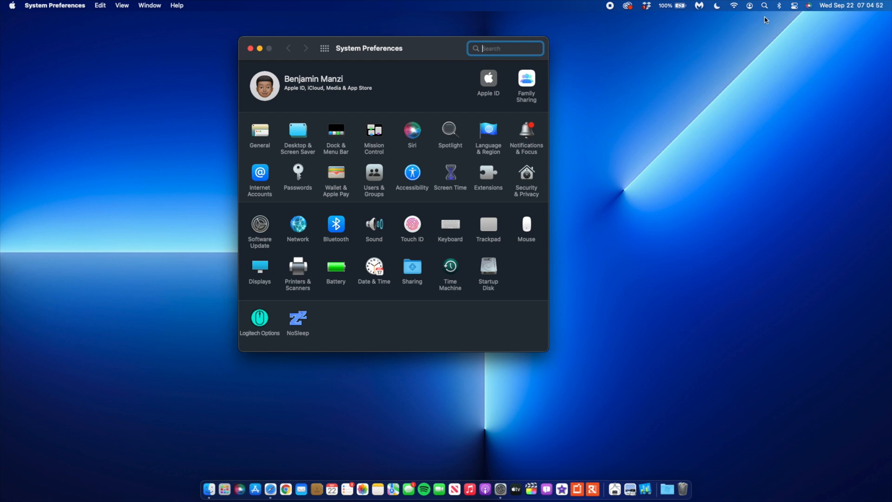
{"action": "left_click", "coordinate": [704, 24]}
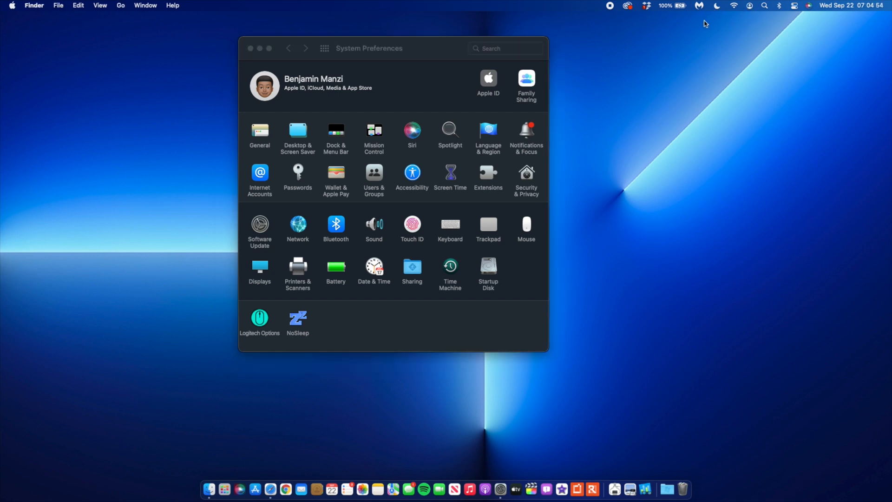
{"action": "left_click", "coordinate": [778, 5]}
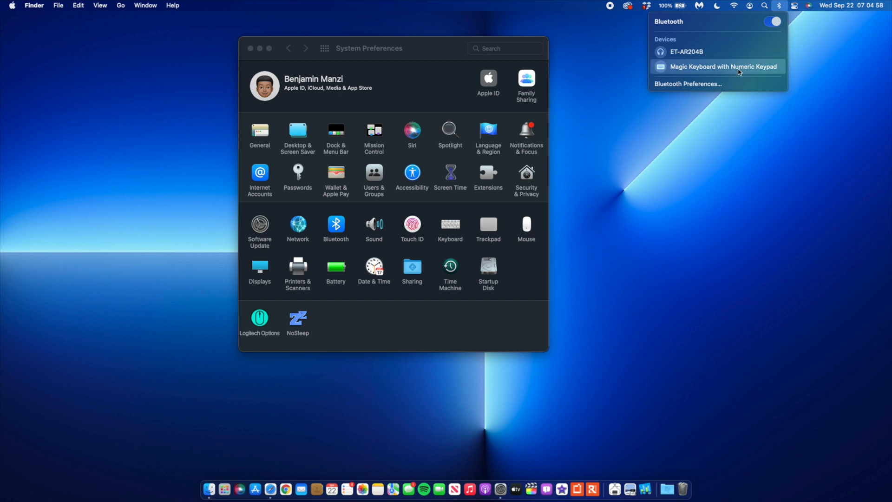
{"action": "left_click", "coordinate": [702, 189]}
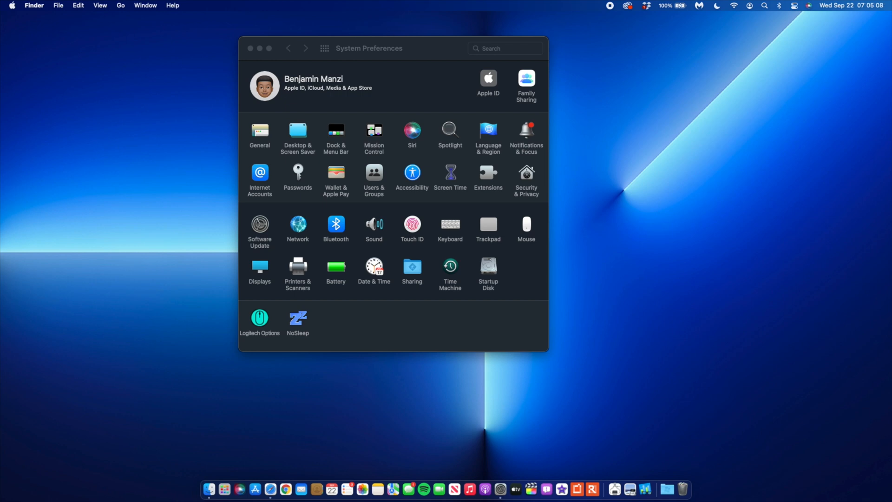
- Centre and quit the Keyboard Setup Assistant, then close System Preferences
{"action": "left_click_drag", "start_coordinate": [289, 129], "coordinate": [456, 103]}
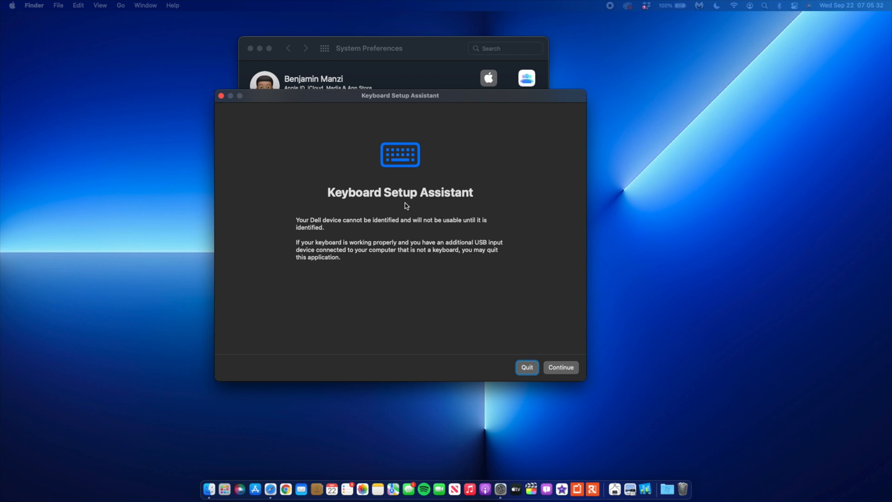
{"action": "key", "text": "Return"}
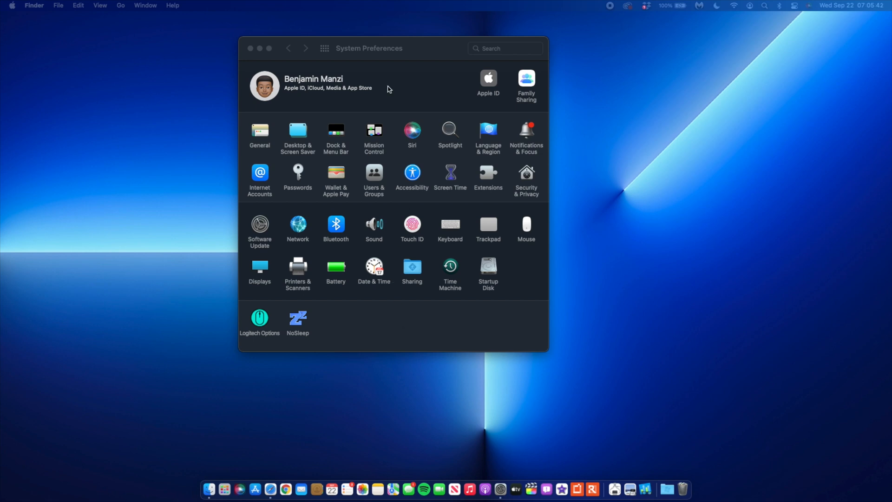
{"action": "left_click", "coordinate": [257, 49]}
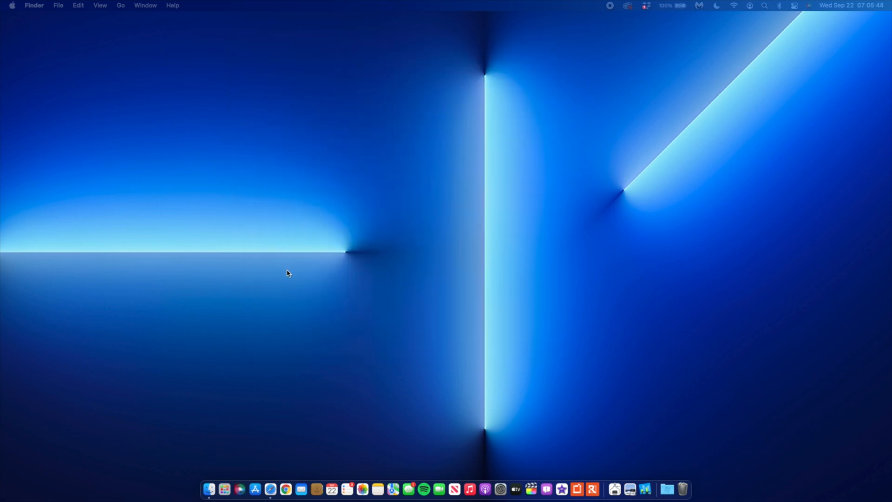
- Reopen System Preferences from the Dock
{"action": "left_click", "coordinate": [500, 482]}
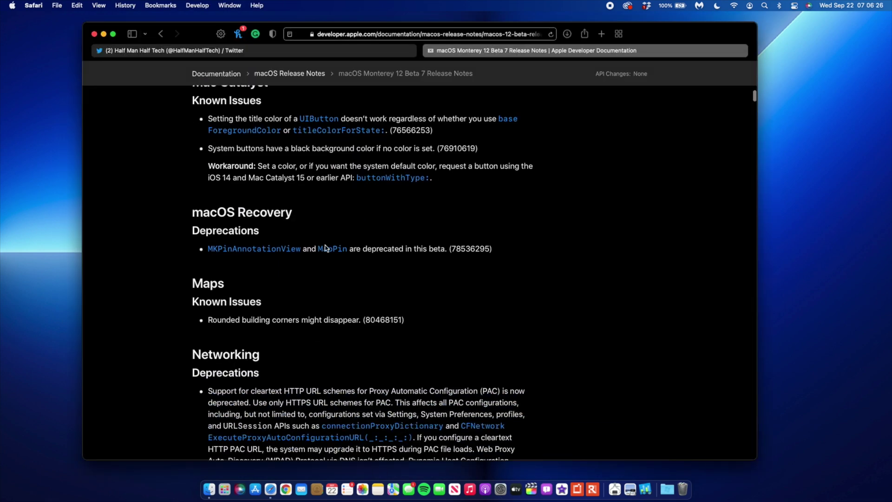
{"action": "scroll", "coordinate": [450, 260], "scroll_direction": "down", "scroll_amount": 2}
{"action": "scroll", "coordinate": [450, 260], "scroll_direction": "down", "scroll_amount": 1}
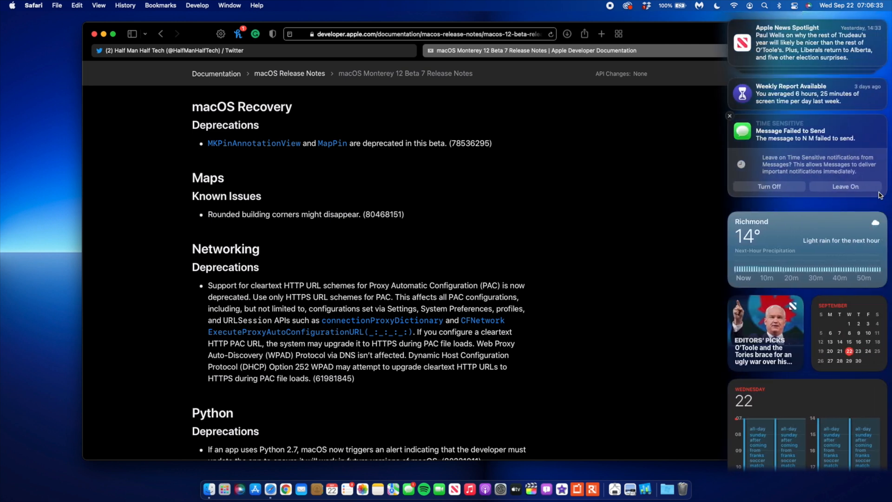
- Dismiss notifications and show Calendar's whole-year view for 2021, then 2022
{"action": "left_click", "coordinate": [885, 188]}
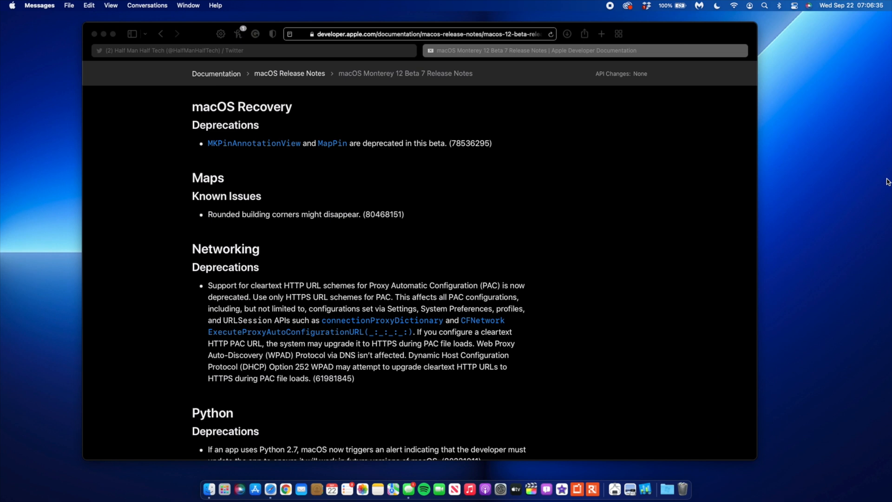
{"action": "left_click", "coordinate": [332, 489]}
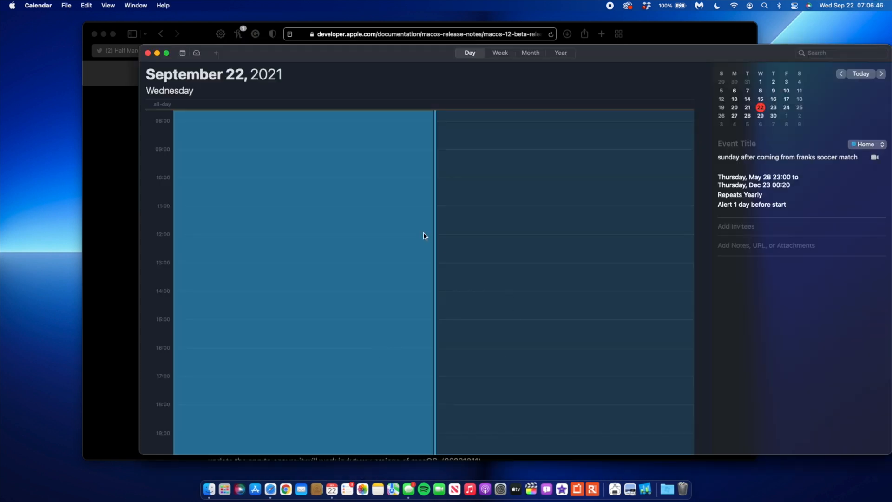
{"action": "left_click", "coordinate": [558, 54]}
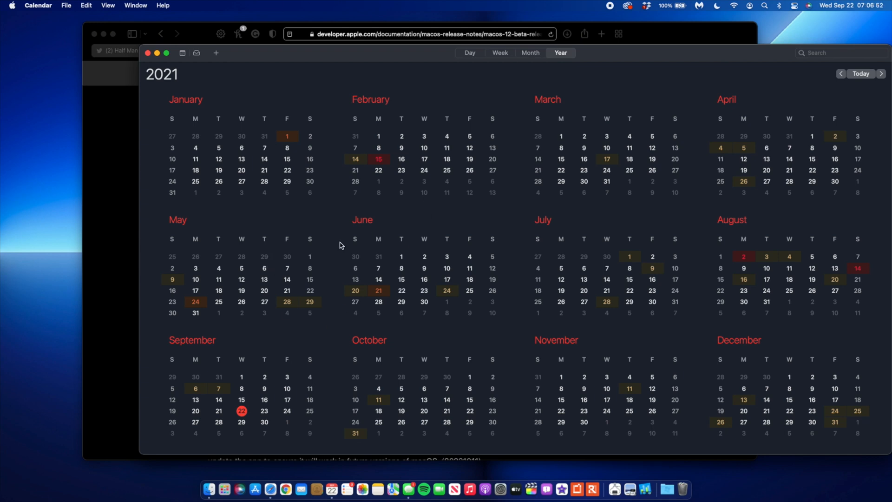
{"action": "scroll", "coordinate": [340, 245], "scroll_direction": "down", "scroll_amount": 3}
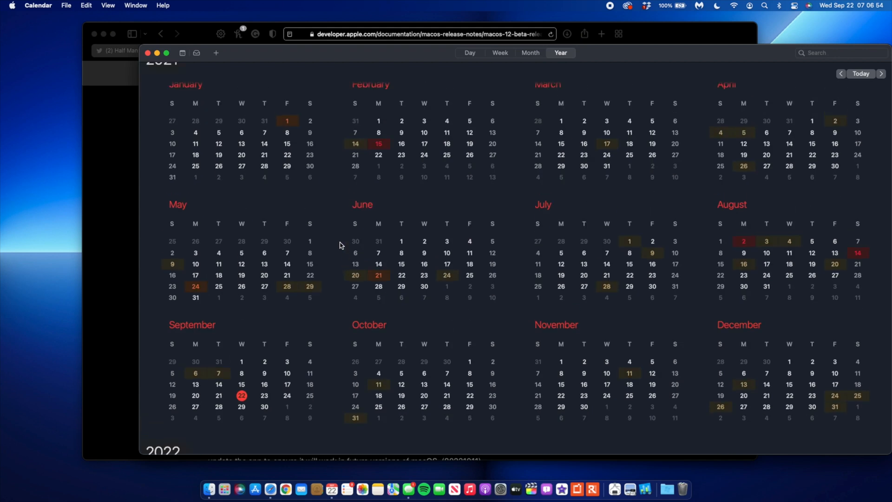
{"action": "scroll", "coordinate": [339, 244], "scroll_direction": "down", "scroll_amount": 3}
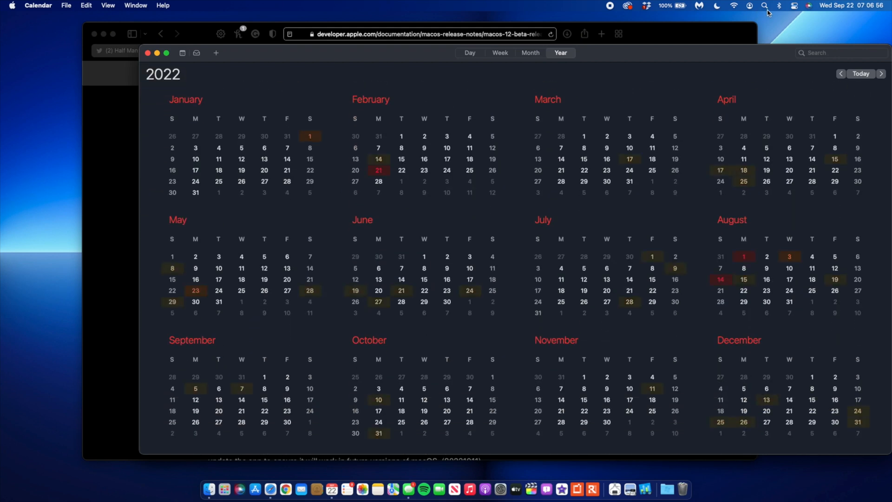
- Show Control Center, then bring Safari's release notes back to front
{"action": "left_click", "coordinate": [795, 6]}
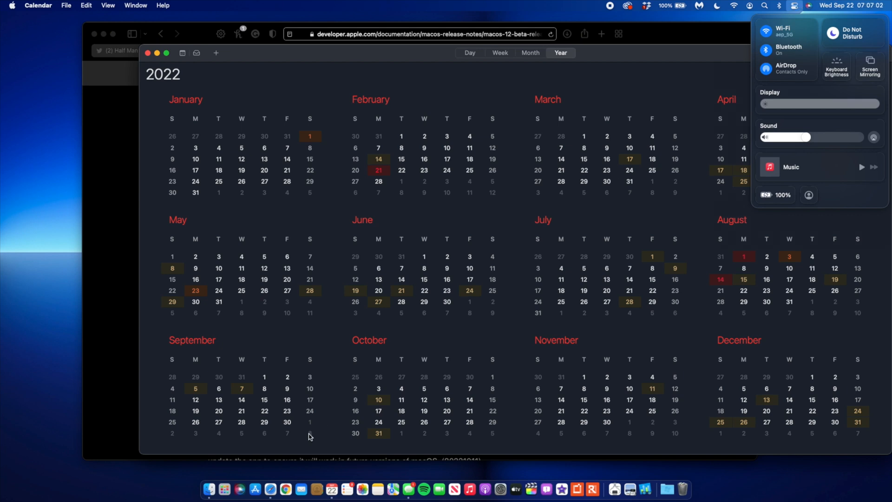
{"action": "left_click", "coordinate": [272, 487]}
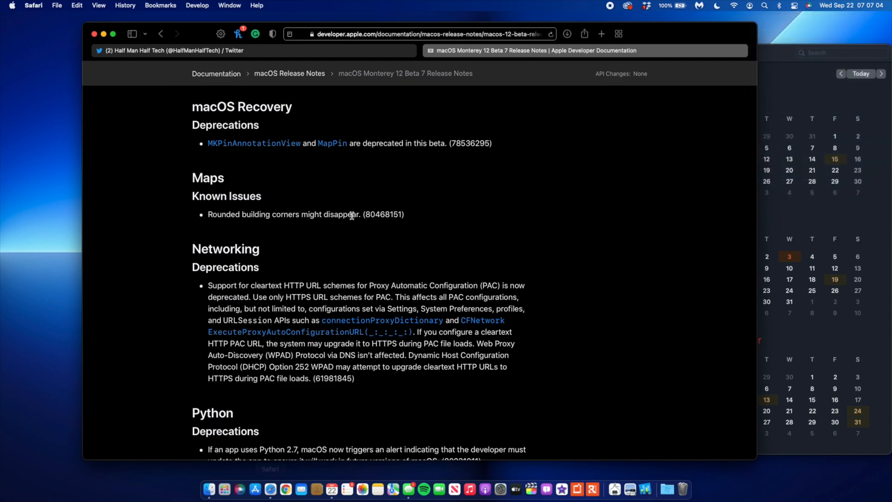
- Switch to the Half Man Half Tech Twitter tab and read the Beta 7 retweets
{"action": "left_click", "coordinate": [300, 49]}
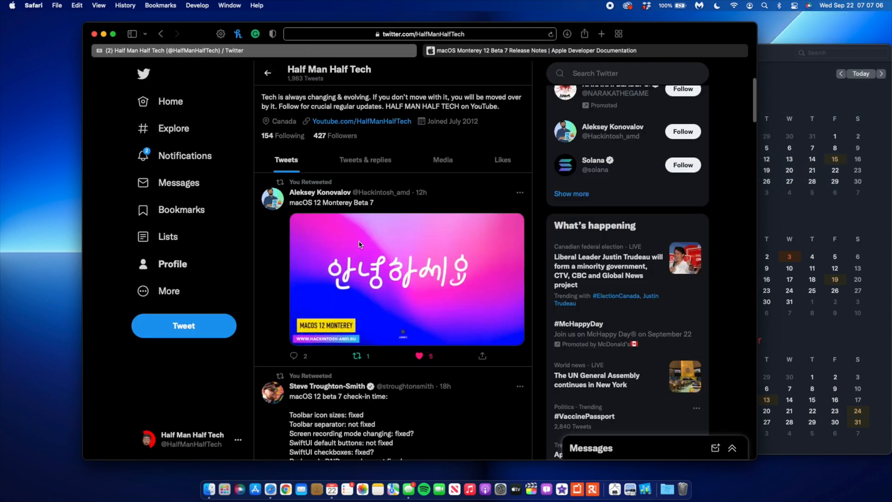
{"action": "scroll", "coordinate": [360, 244], "scroll_direction": "down", "scroll_amount": 4}
{"action": "scroll", "coordinate": [361, 244], "scroll_direction": "down", "scroll_amount": 2}
{"action": "scroll", "coordinate": [361, 245], "scroll_direction": "down", "scroll_amount": 1}
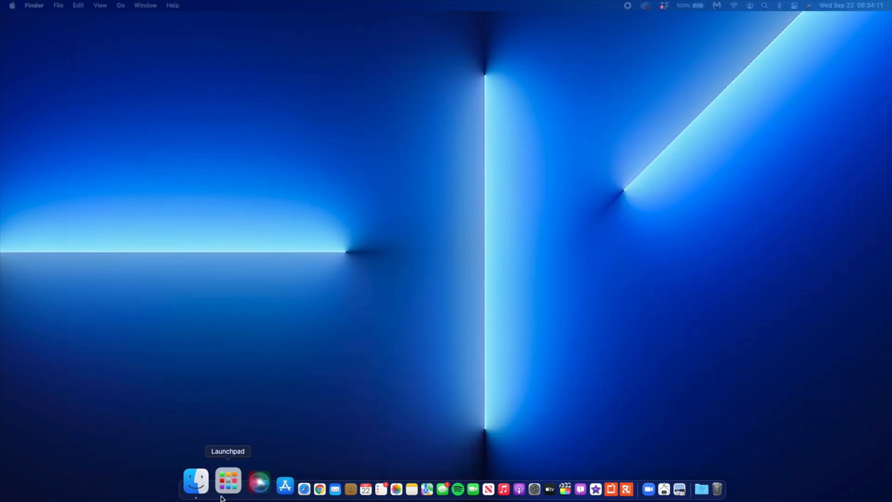
- Launch Geekbench 5 from Launchpad and centre its window
{"action": "left_click", "coordinate": [224, 493]}
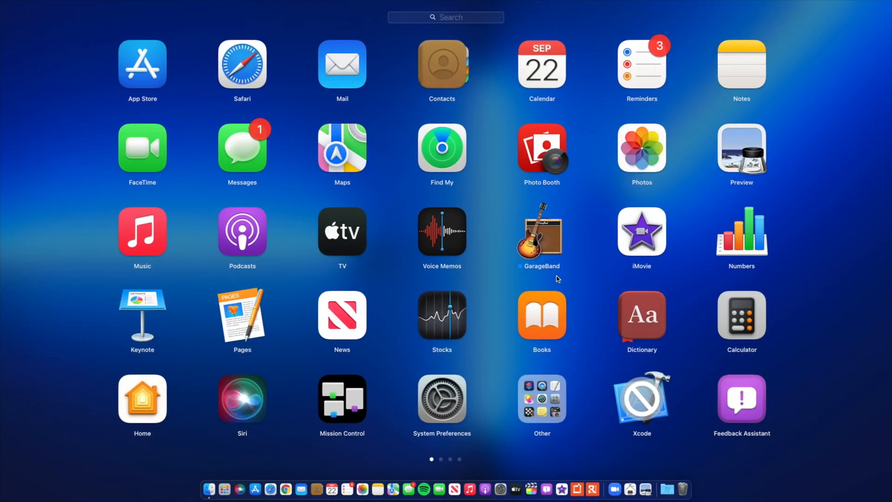
{"action": "scroll", "coordinate": [556, 278], "scroll_direction": "right", "scroll_amount": 3}
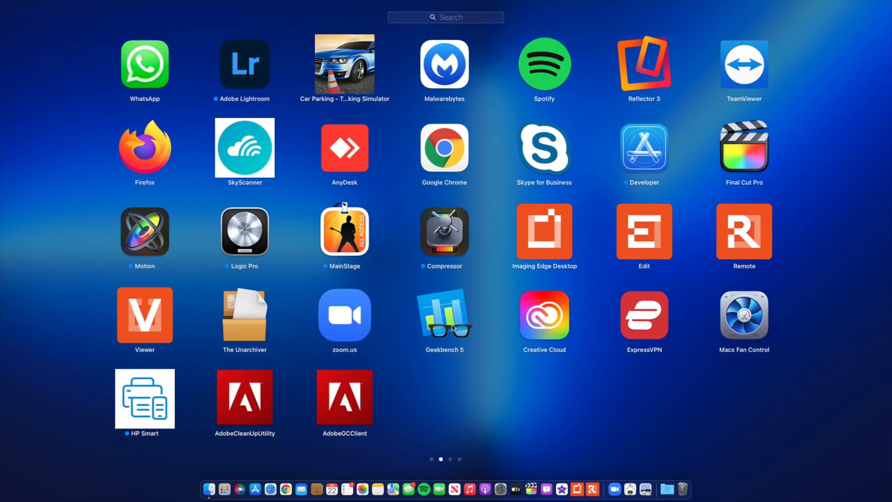
{"action": "left_click", "coordinate": [440, 328]}
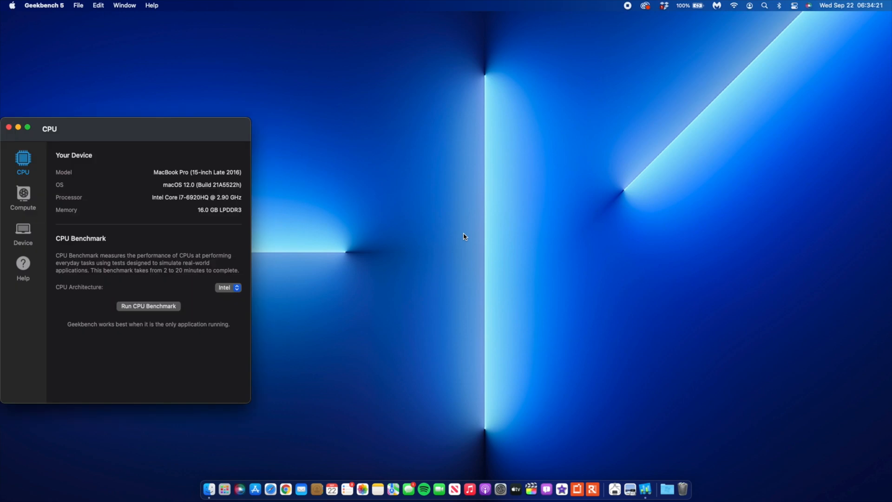
{"action": "left_click_drag", "start_coordinate": [137, 130], "coordinate": [437, 140]}
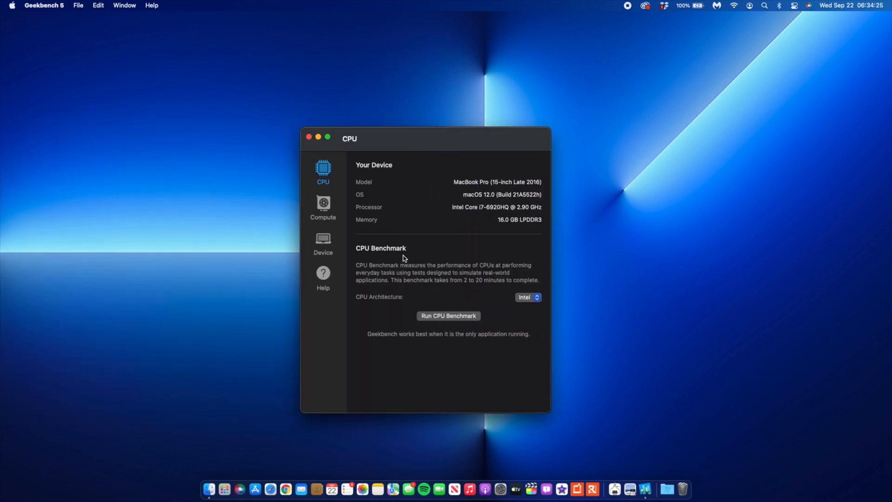
- Run the benchmark to an OpenCL score of 17633, then return to Launchpad
{"action": "left_click", "coordinate": [439, 318]}
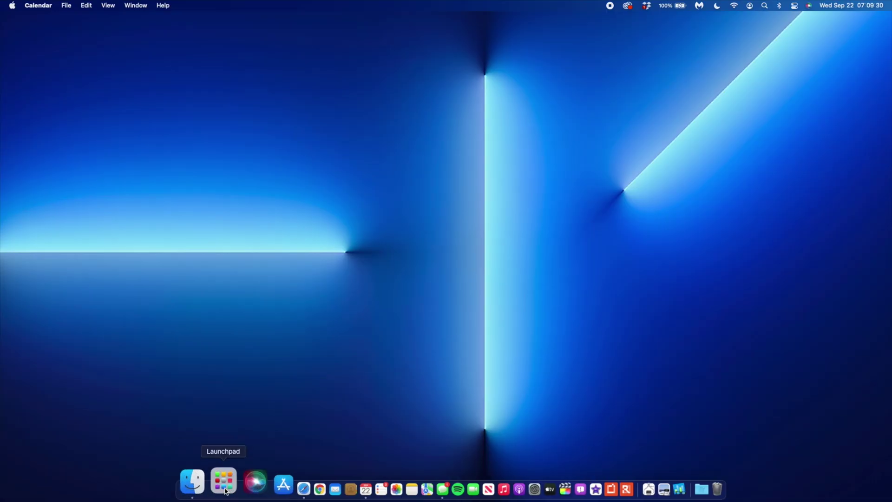
{"action": "left_click", "coordinate": [225, 492]}
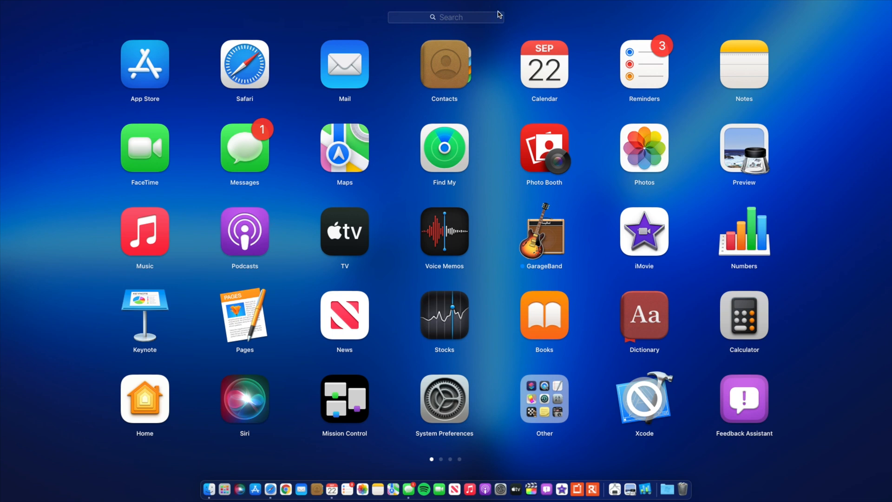
- Launch Calendar from Launchpad showing the 2021 year overview
{"action": "left_click", "coordinate": [538, 63]}
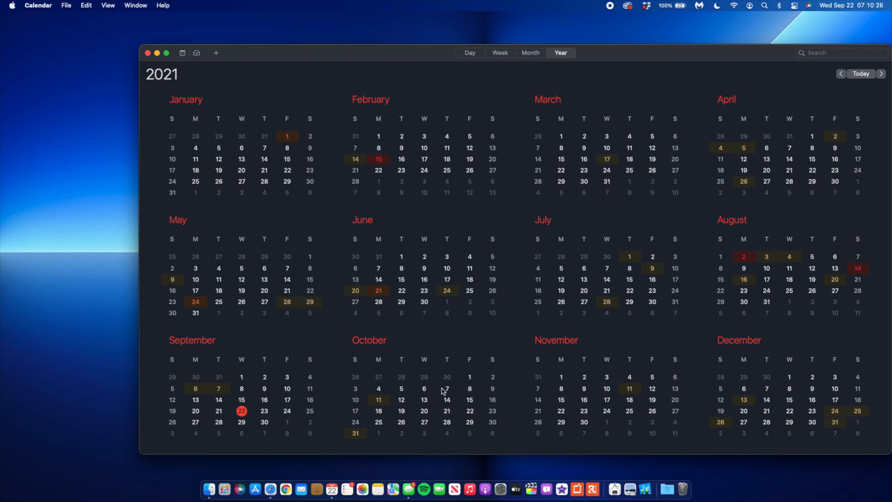
{"action": "scroll", "coordinate": [443, 391], "scroll_direction": "down", "scroll_amount": 2}
- Close the Calendar window, leaving the empty desktop
{"action": "left_click", "coordinate": [149, 53]}
{"action": "left_click", "coordinate": [262, 165]}
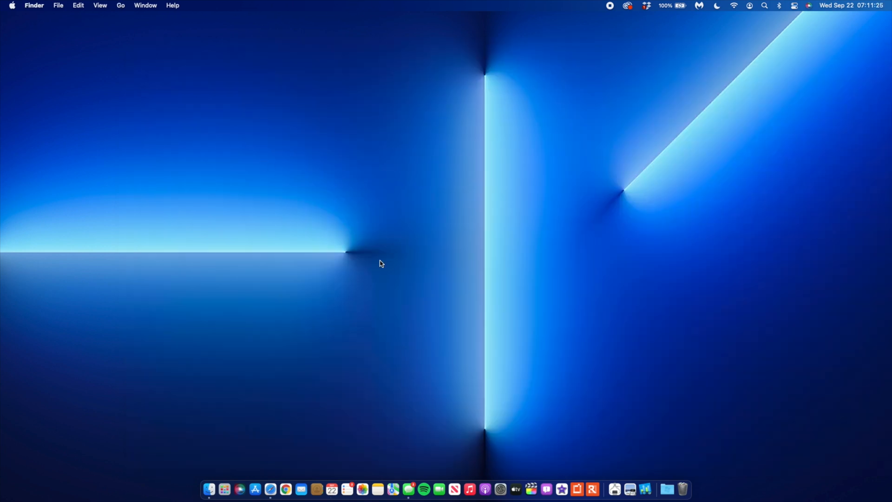